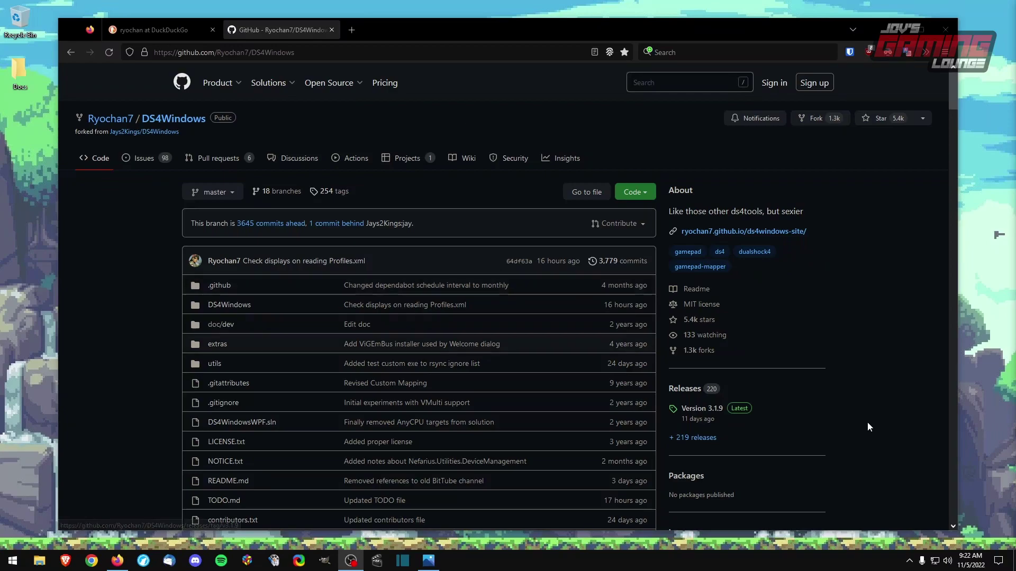
Open the DS4Windows Version 3.1.9 release page and scroll down to its Assets
{"action": "left_click", "coordinate": [714, 410]}
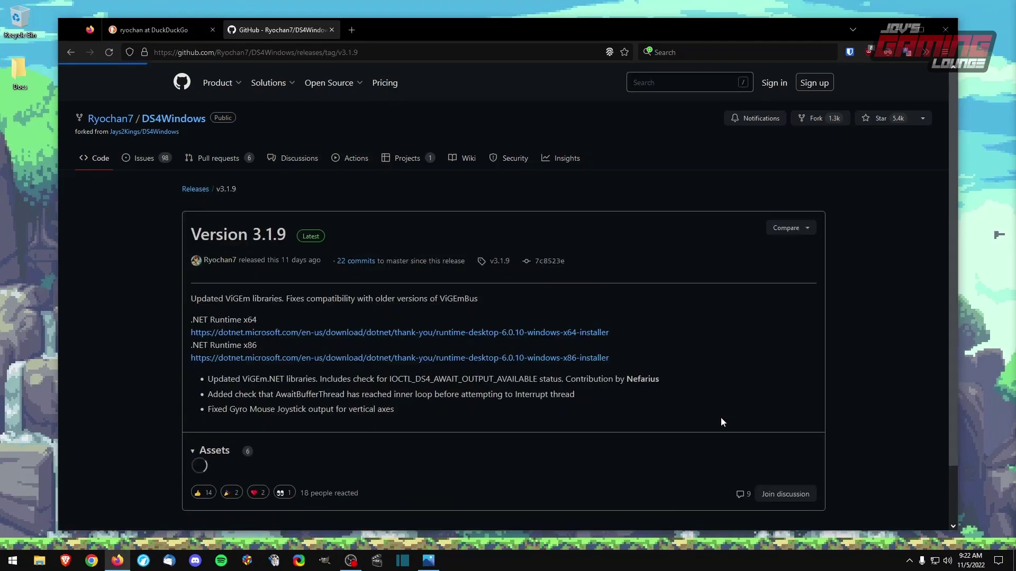
{"action": "scroll", "coordinate": [739, 303], "scroll_direction": "down", "scroll_amount": 2}
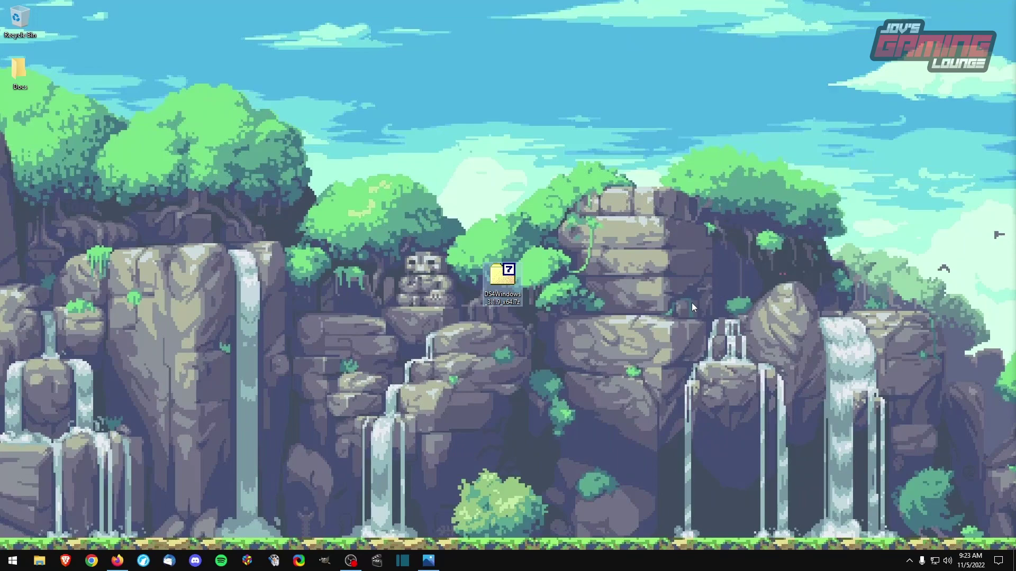
Extract the DS4Windows archive onto the desktop with 7-Zip Extract Here
{"action": "right_click", "coordinate": [499, 284]}
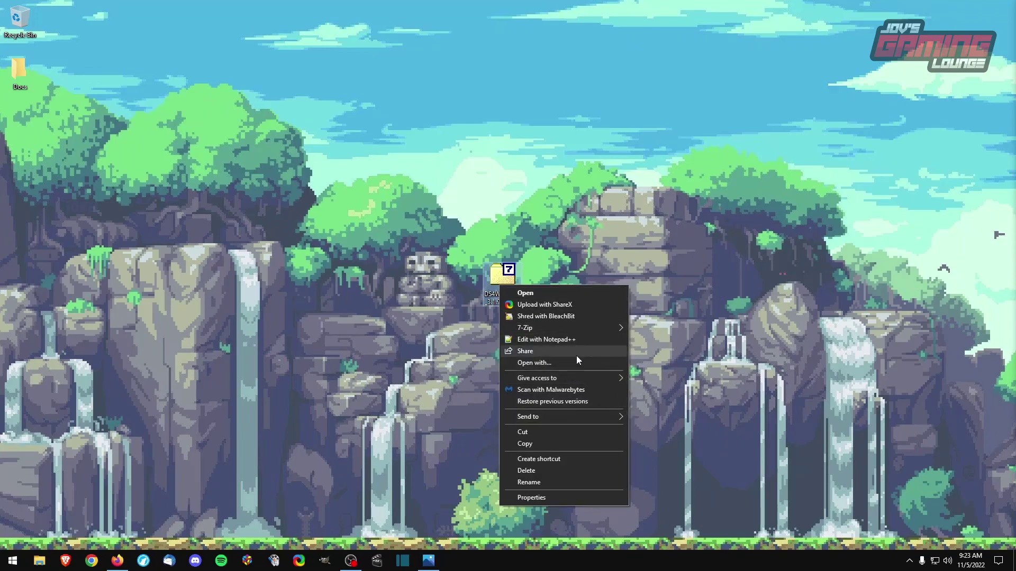
{"action": "mouse_move", "coordinate": [602, 331]}
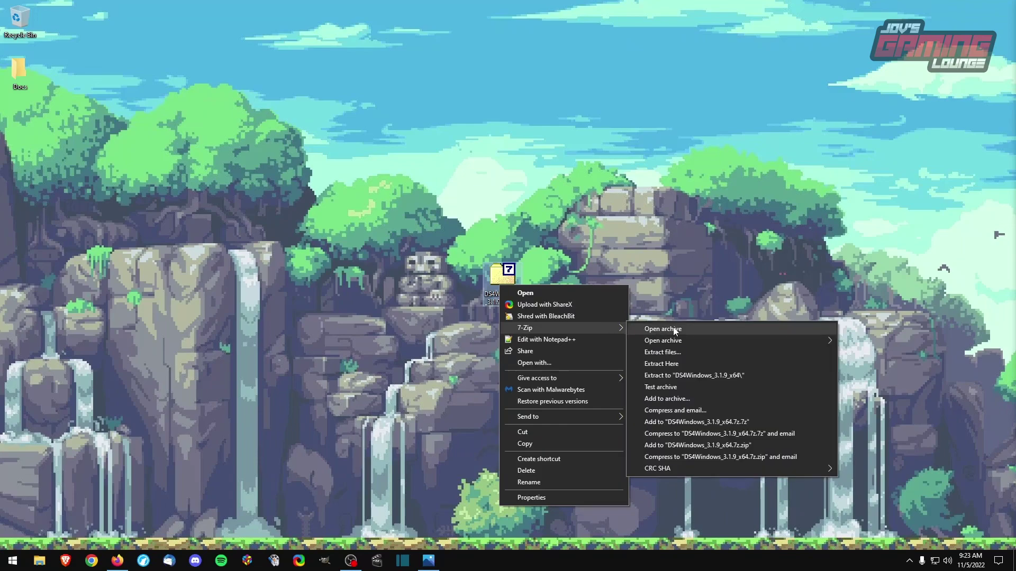
{"action": "left_click", "coordinate": [679, 365]}
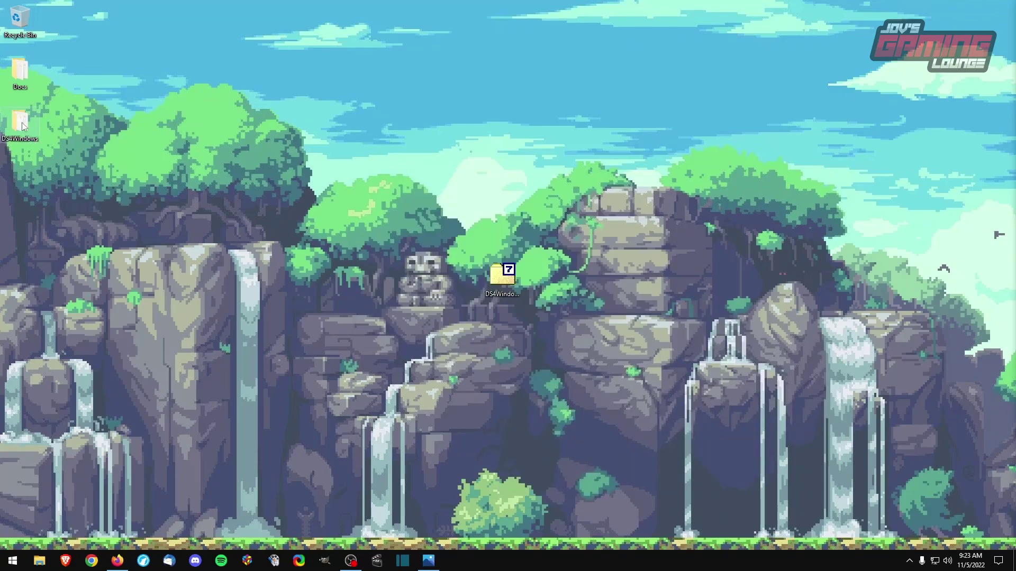
Move the extracted DS4Windows folder into Games Tools and open it
{"action": "left_click_drag", "start_coordinate": [26, 132], "coordinate": [394, 146]}
{"action": "double_click", "coordinate": [370, 115]}
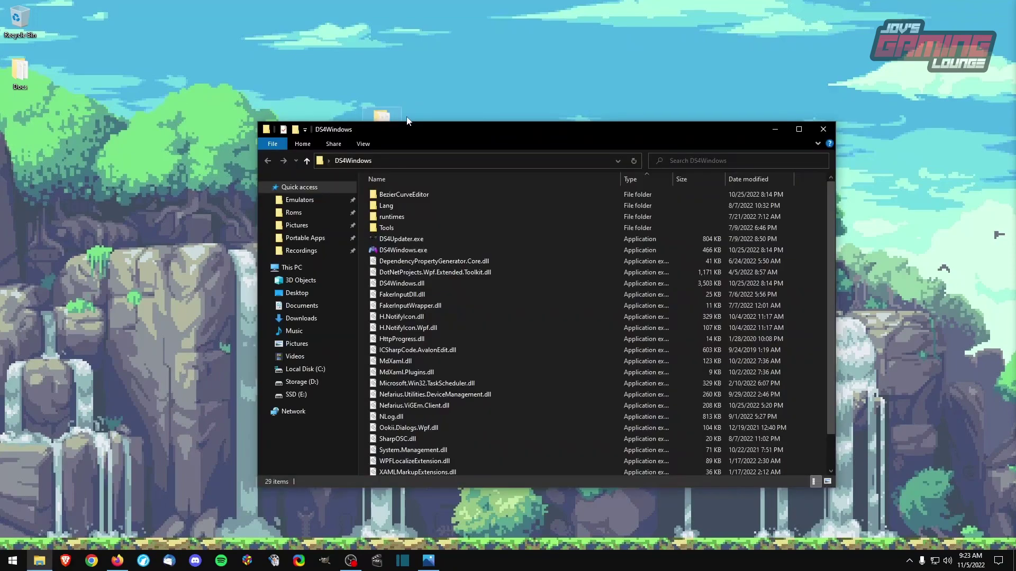
{"action": "scroll", "coordinate": [561, 254], "scroll_direction": "down", "scroll_amount": 1}
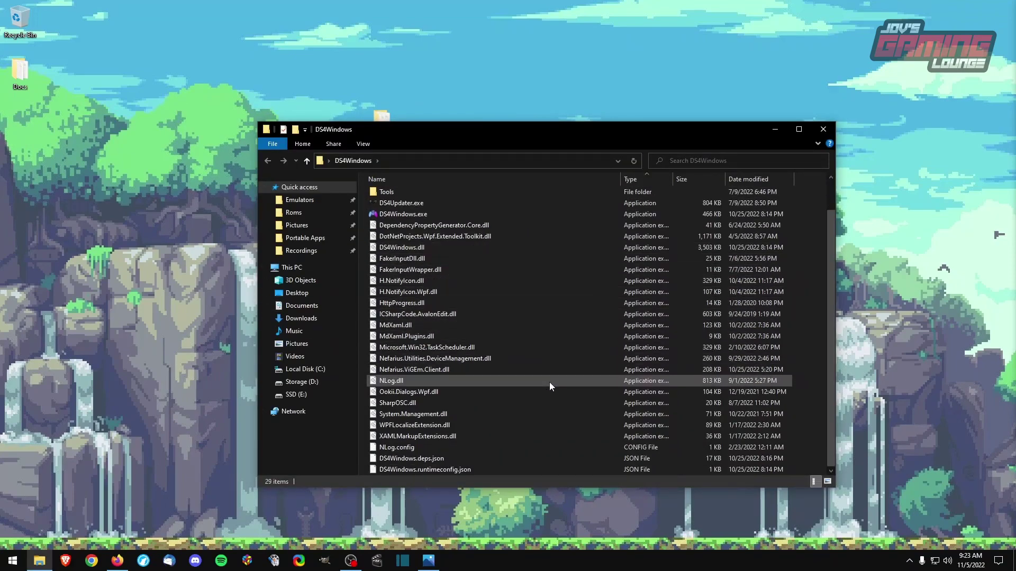
{"action": "scroll", "coordinate": [571, 405], "scroll_direction": "up", "scroll_amount": 1}
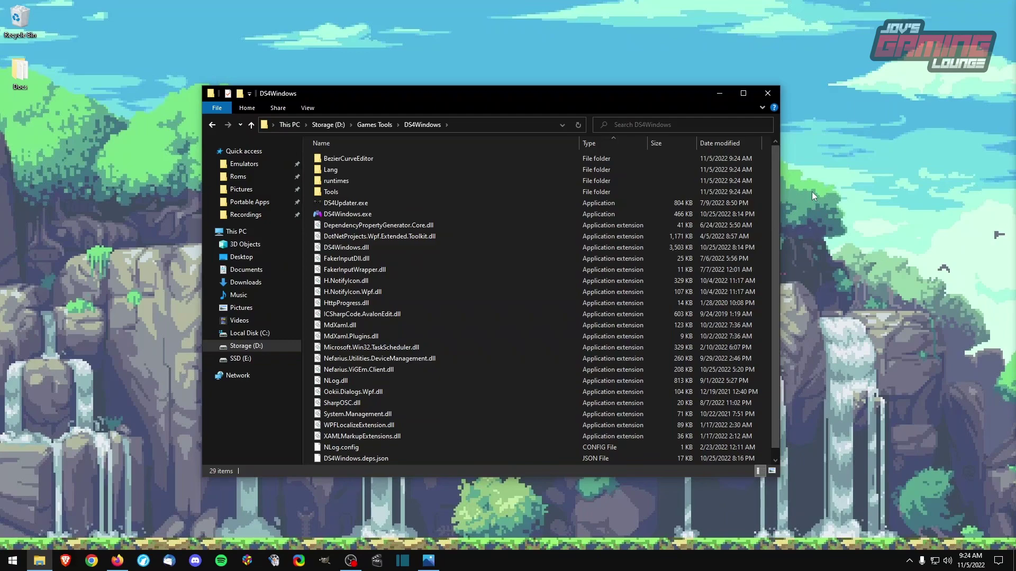
Launch DS4Windows.exe, then move and enlarge the Welcome guide beside the main window
{"action": "left_click", "coordinate": [342, 215]}
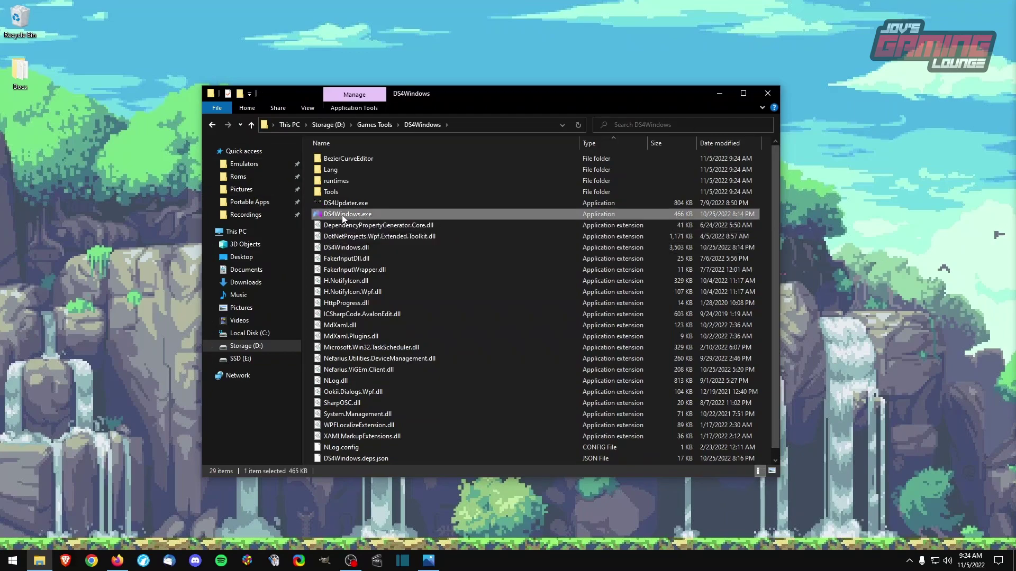
{"action": "left_click", "coordinate": [725, 95]}
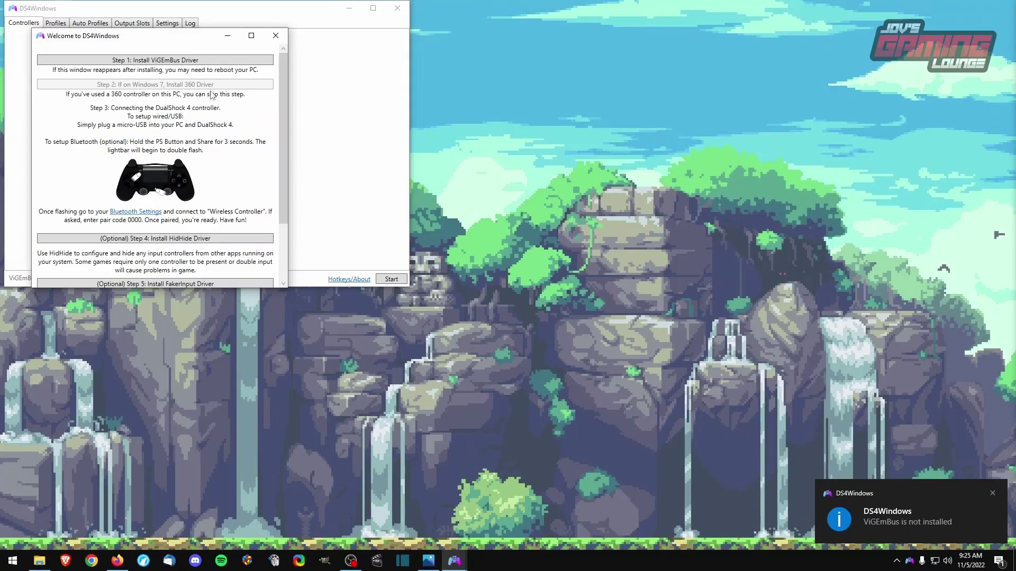
{"action": "left_click_drag", "start_coordinate": [179, 38], "coordinate": [468, 158]}
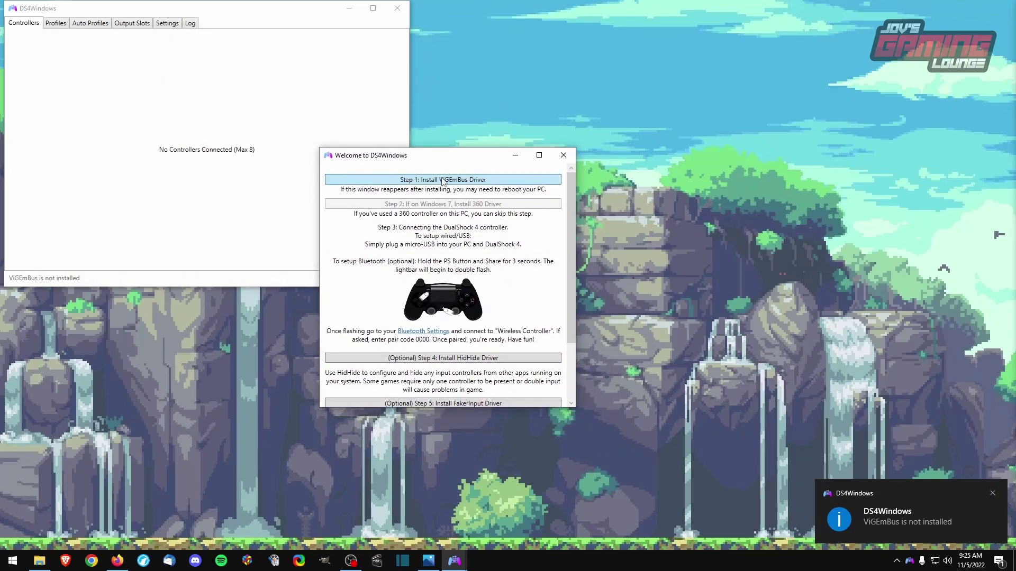
{"action": "left_click_drag", "start_coordinate": [447, 163], "coordinate": [460, 164]}
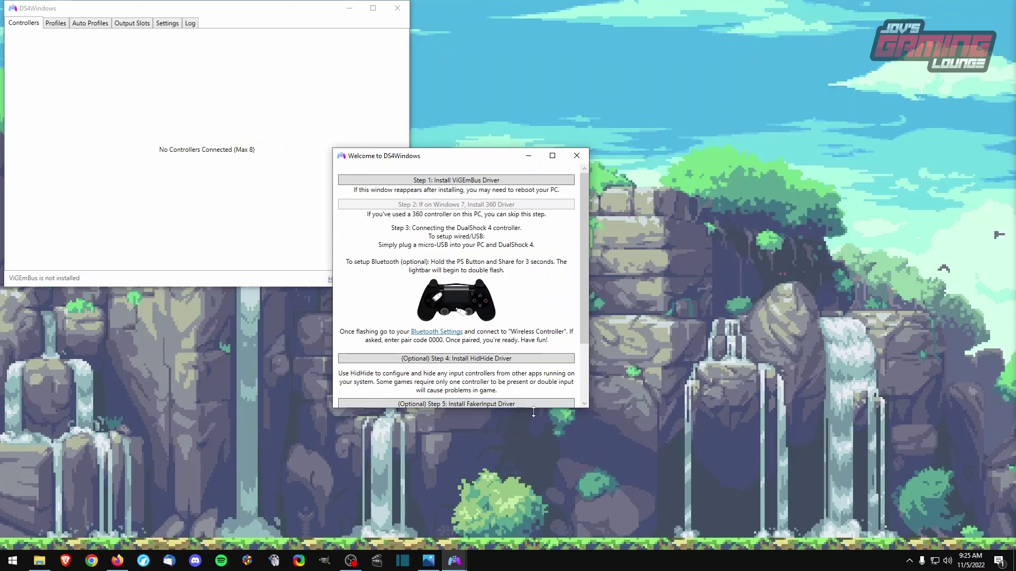
{"action": "left_click_drag", "start_coordinate": [533, 409], "coordinate": [537, 506]}
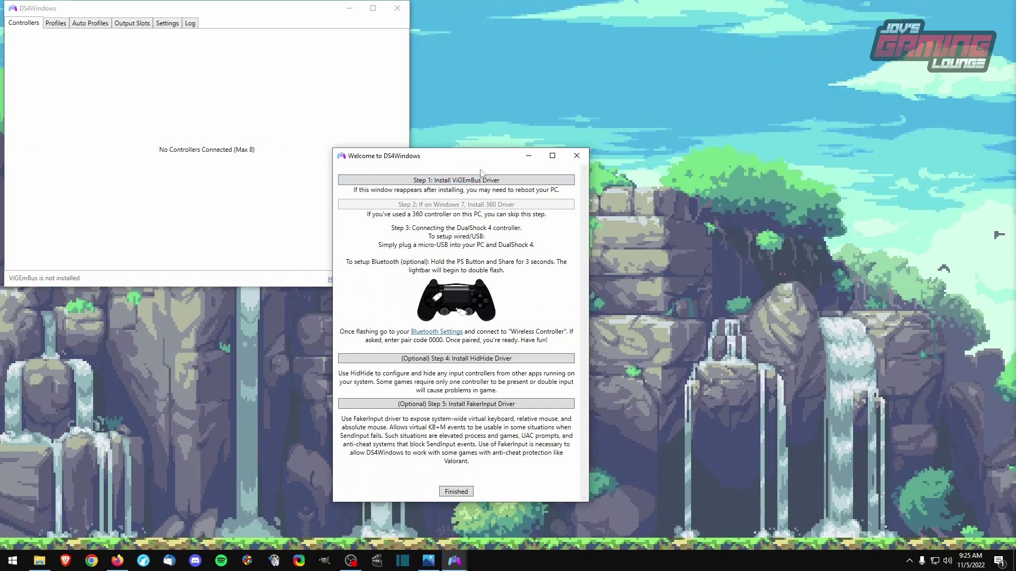
Install the ViGEm Bus Driver from Step 1, accepting the licence terms
{"action": "left_click", "coordinate": [438, 182]}
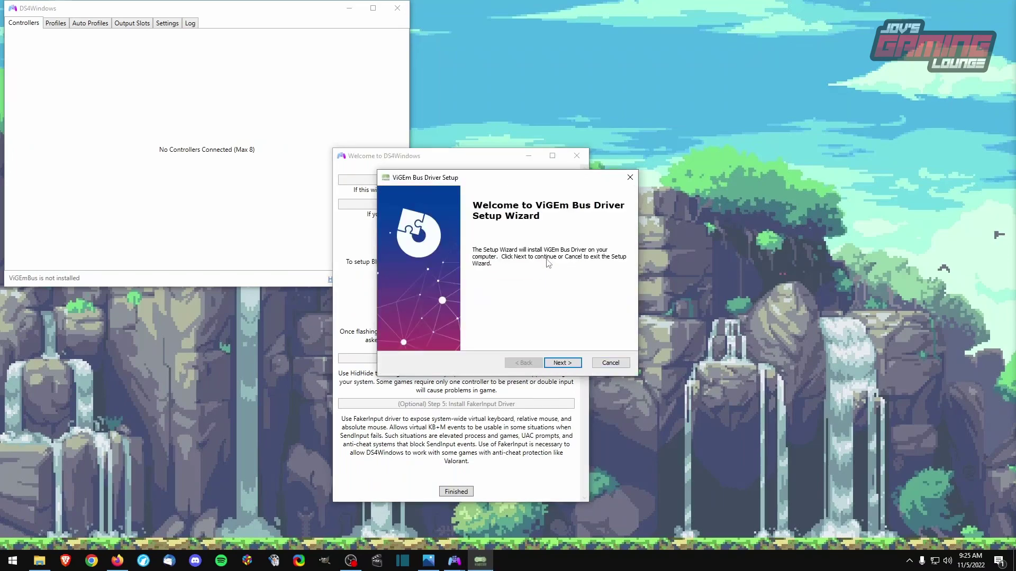
{"action": "left_click", "coordinate": [562, 363]}
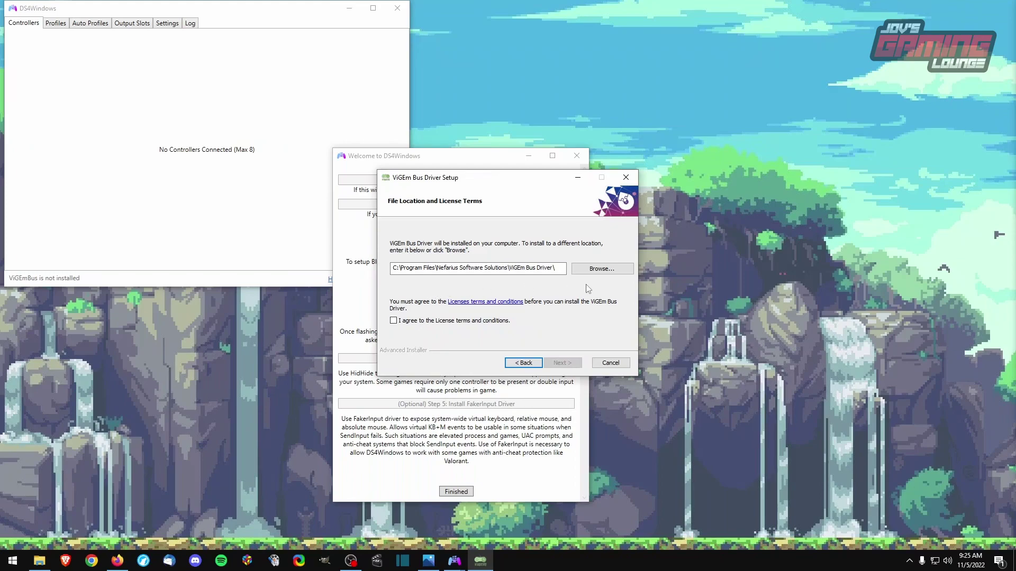
{"action": "left_click", "coordinate": [393, 320]}
{"action": "left_click", "coordinate": [567, 365]}
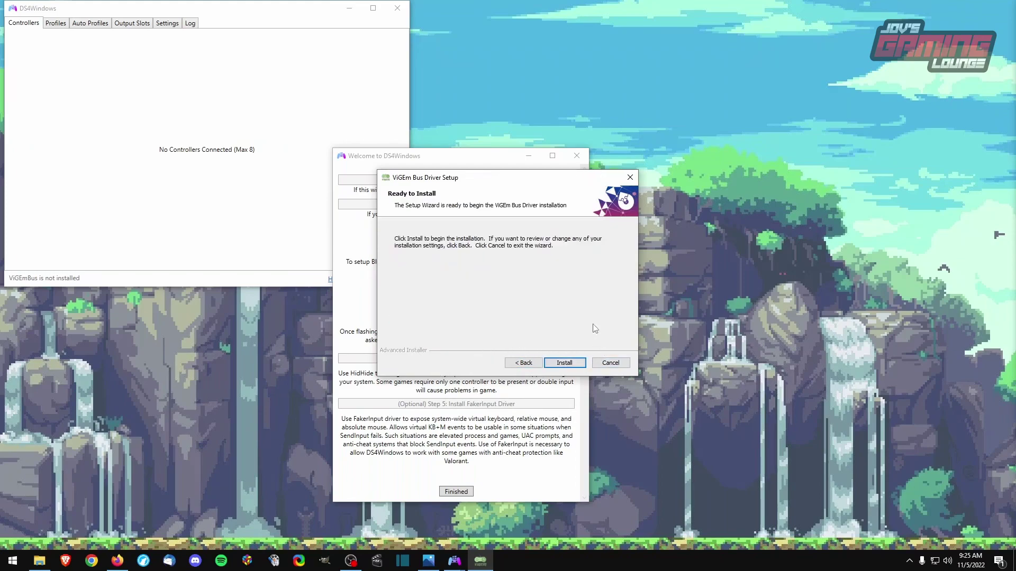
{"action": "left_click", "coordinate": [563, 363]}
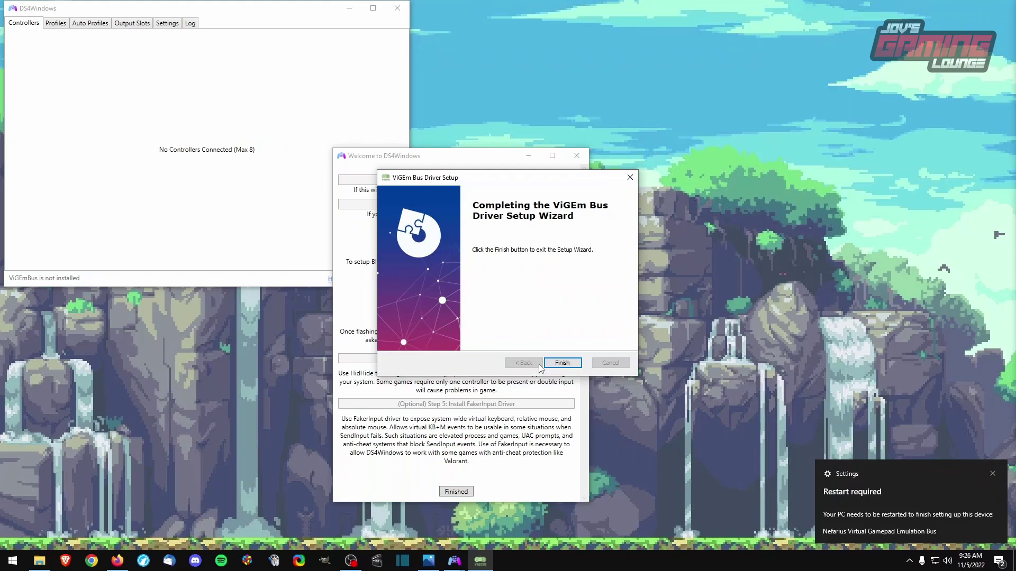
Finish the driver setup, close the welcome guide and center the DS4Windows window
{"action": "left_click", "coordinate": [562, 363]}
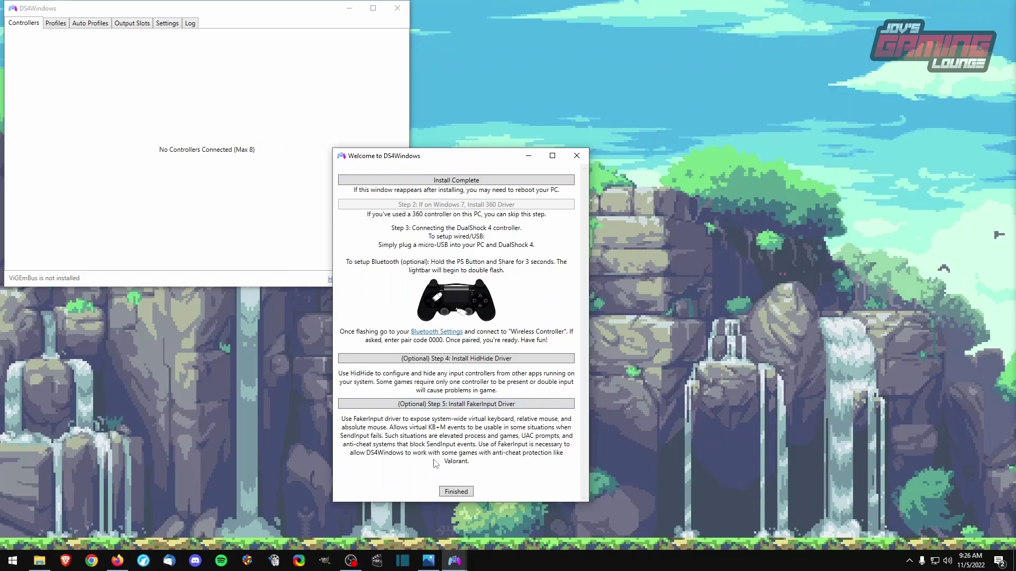
{"action": "left_click", "coordinate": [470, 496]}
{"action": "left_click_drag", "start_coordinate": [206, 14], "coordinate": [464, 179]}
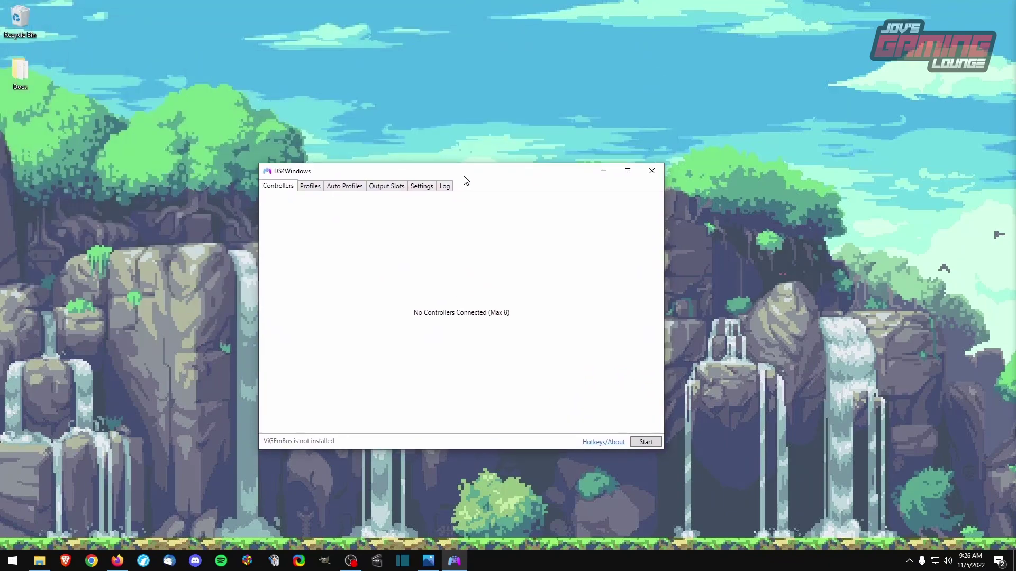
Close DS4Windows, create a desktop shortcut for DS4Windows.exe, and close Explorer
{"action": "left_click", "coordinate": [651, 171]}
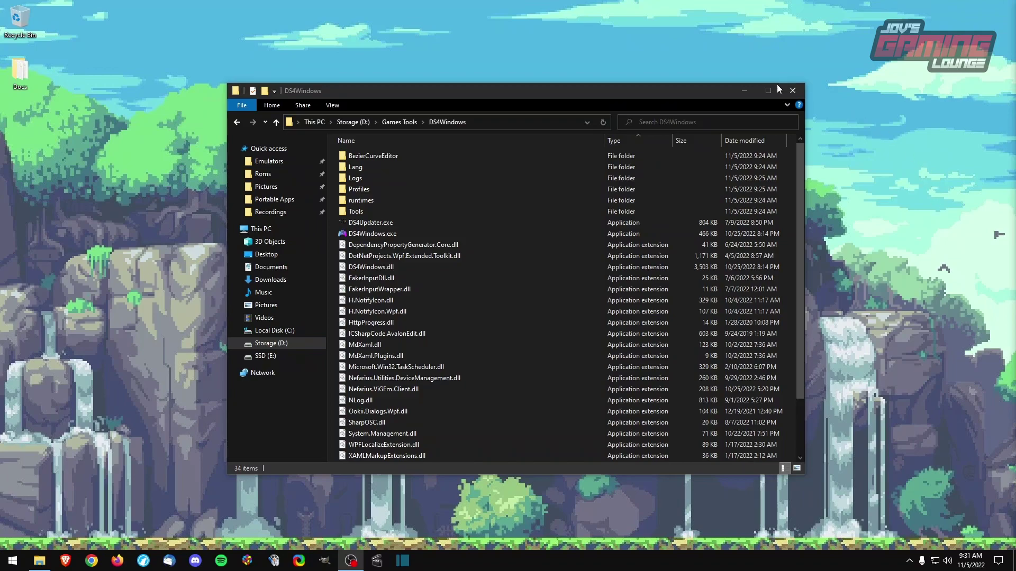
{"action": "right_click", "coordinate": [361, 238]}
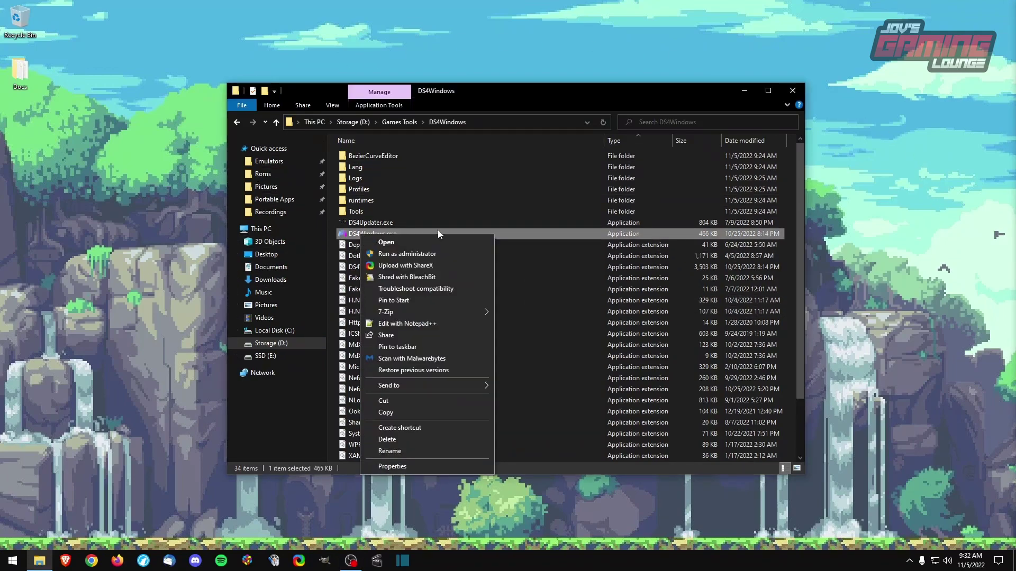
{"action": "mouse_move", "coordinate": [437, 384]}
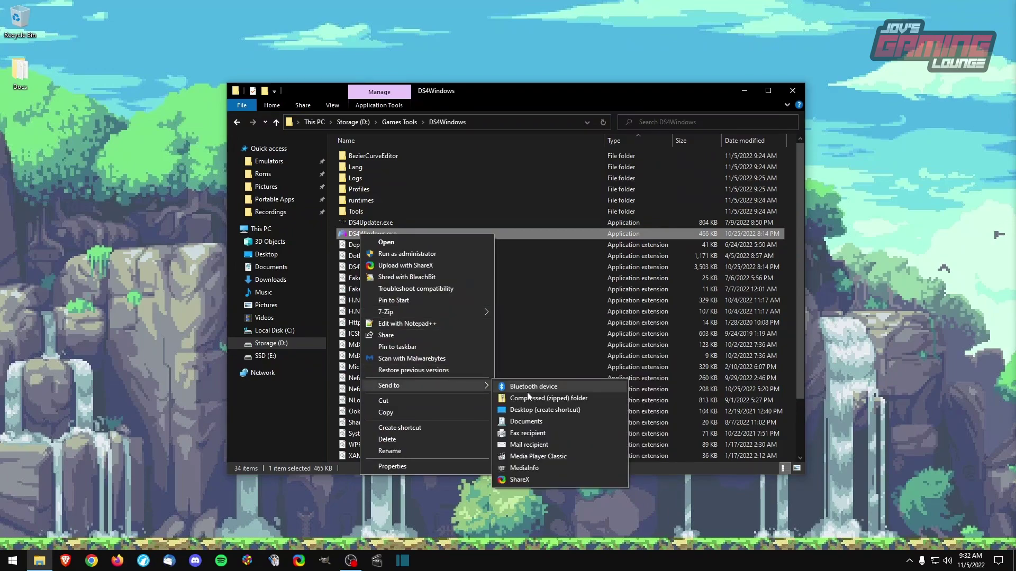
{"action": "left_click", "coordinate": [569, 411]}
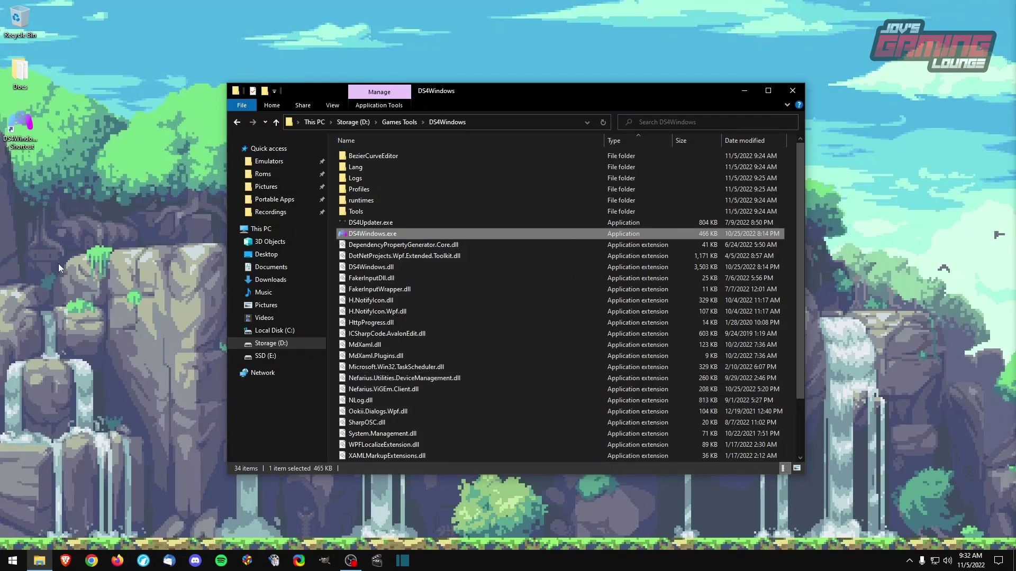
{"action": "left_click", "coordinate": [801, 91]}
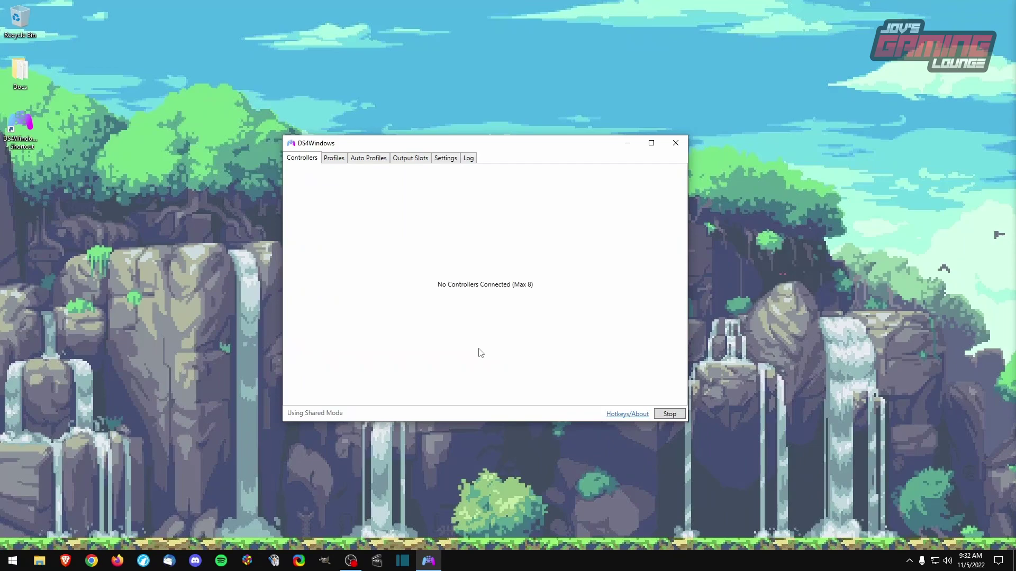
Pair the Wireless Controller over Bluetooth from the tray's Bluetooth settings
{"action": "left_click", "coordinate": [909, 562]}
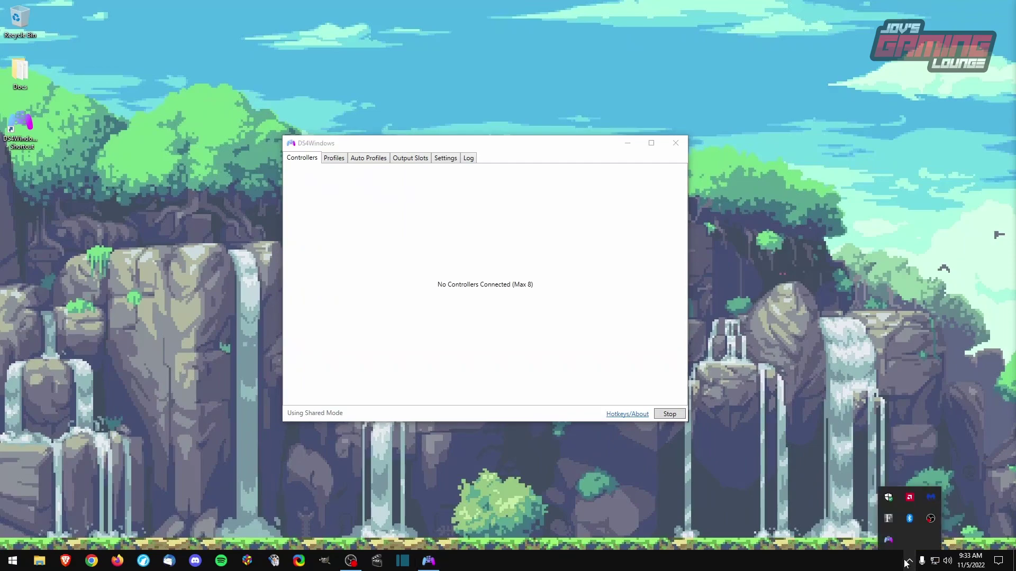
{"action": "double_click", "coordinate": [910, 524]}
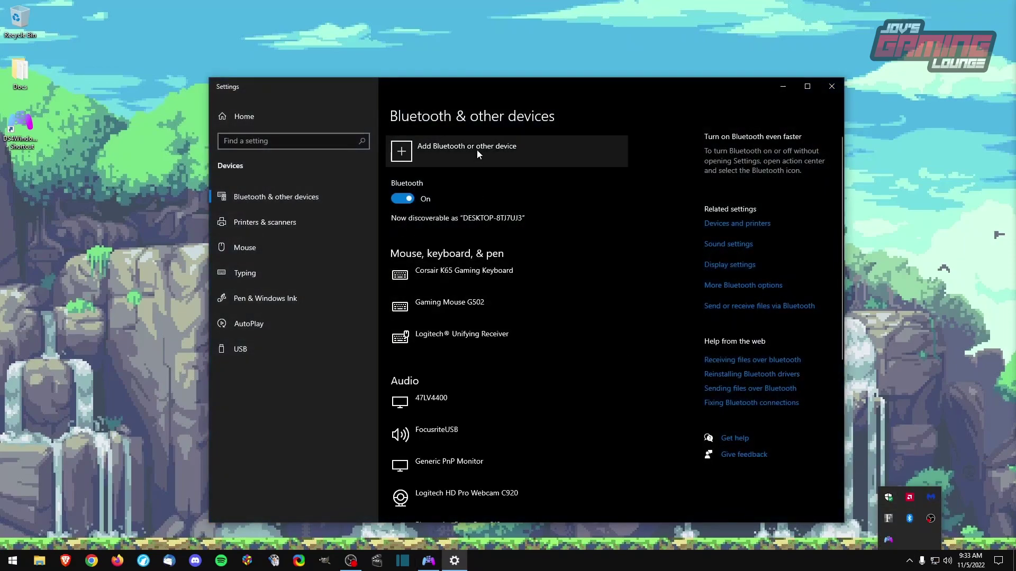
{"action": "left_click", "coordinate": [451, 158]}
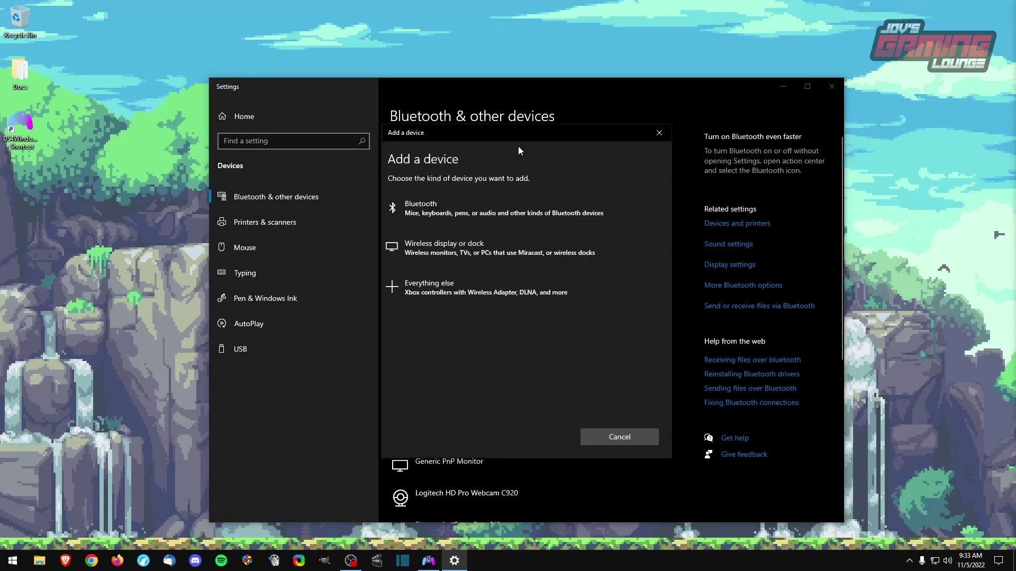
{"action": "left_click", "coordinate": [458, 210]}
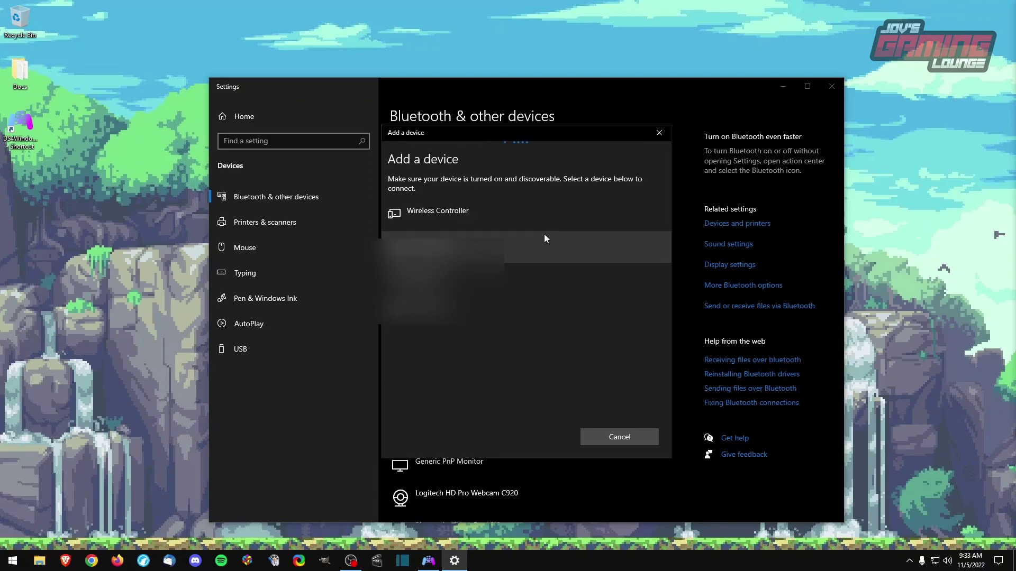
{"action": "left_click", "coordinate": [479, 217]}
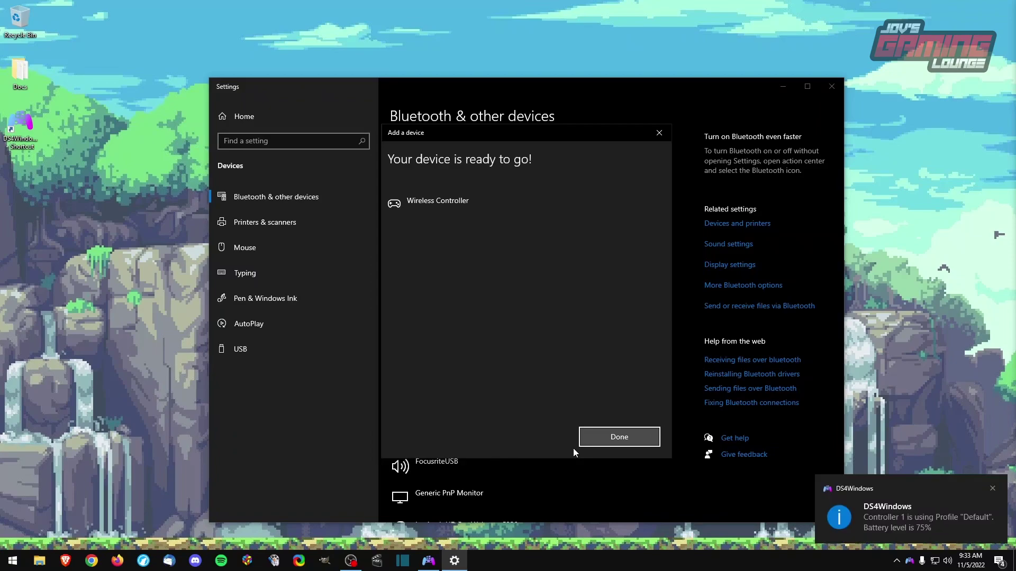
{"action": "left_click", "coordinate": [608, 438]}
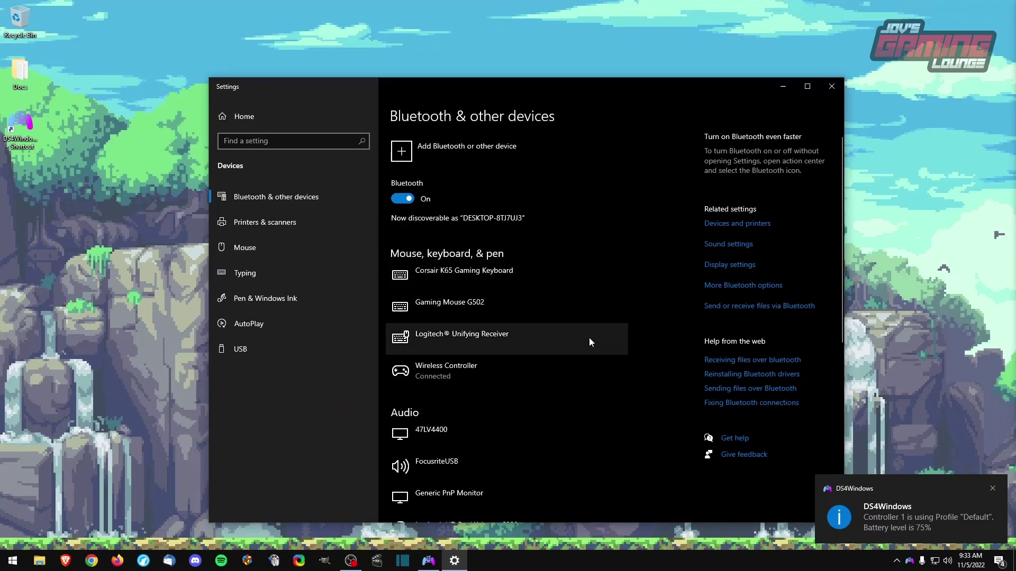
Close Windows Settings, leaving DS4Windows showing the Bluetooth DS4 controller
{"action": "left_click", "coordinate": [833, 87]}
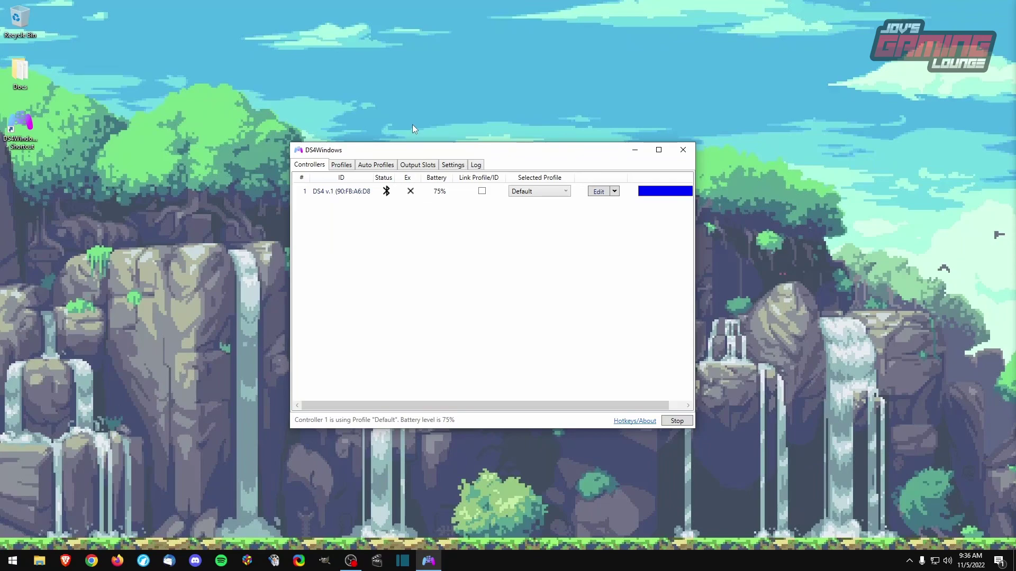
In Settings, choose the Dark app theme and enable Disconnect from BT when Stopping
{"action": "left_click", "coordinate": [453, 165]}
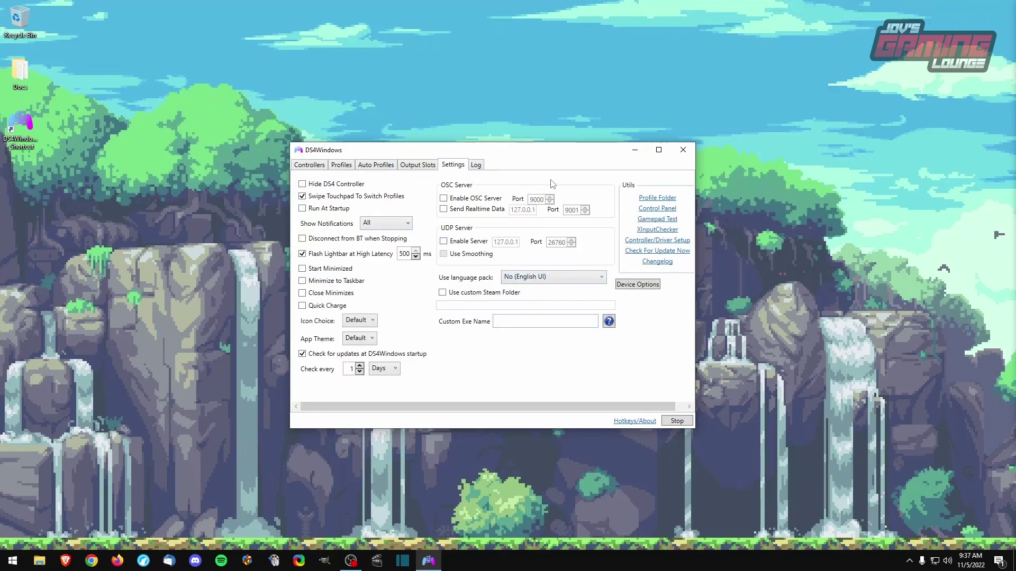
{"action": "left_click", "coordinate": [366, 338]}
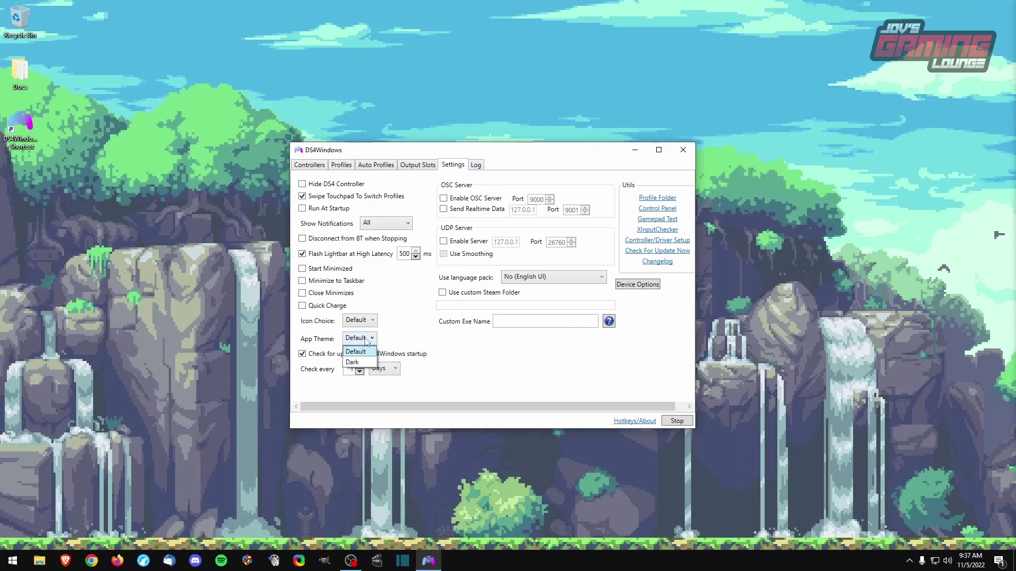
{"action": "left_click", "coordinate": [366, 356]}
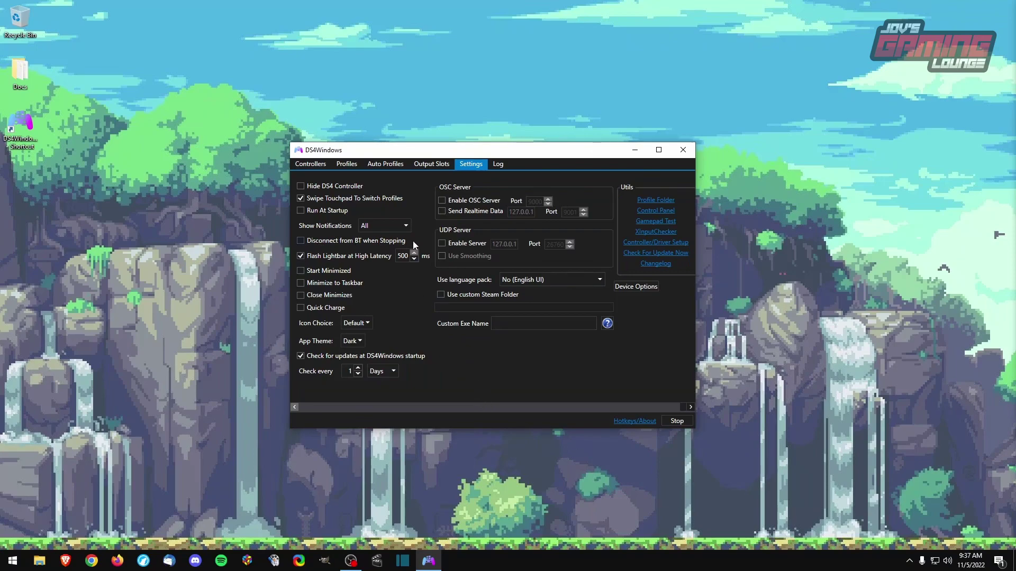
{"action": "left_click", "coordinate": [301, 241]}
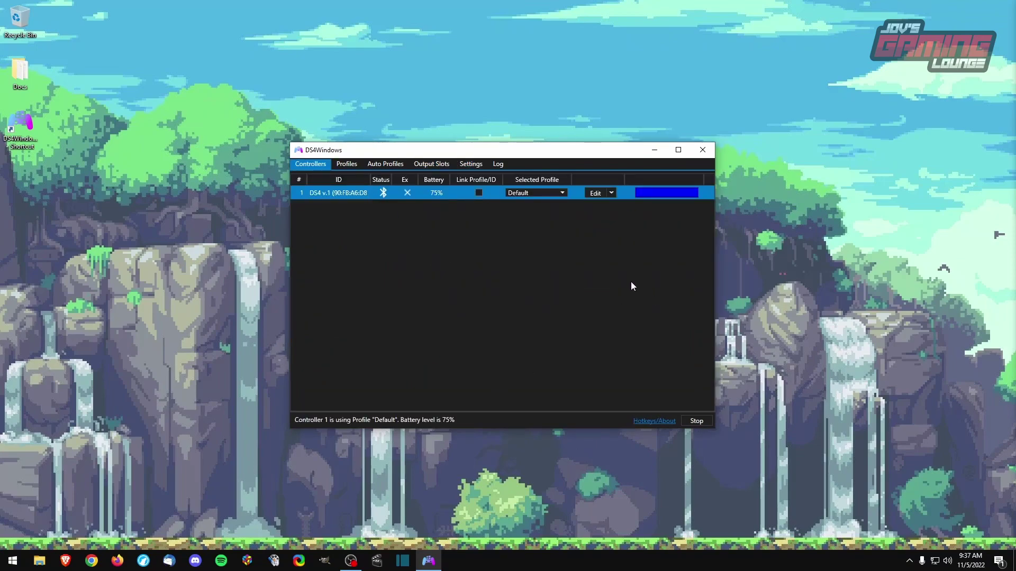
Open the Default profile for editing, widen the editor, and show Controller Readings
{"action": "left_click", "coordinate": [346, 164]}
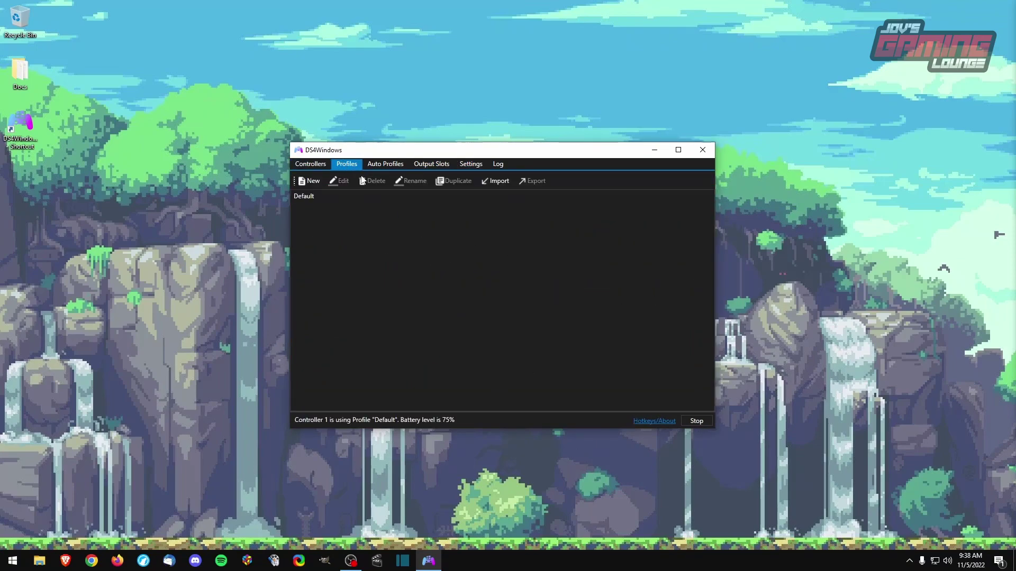
{"action": "double_click", "coordinate": [311, 197]}
{"action": "left_click_drag", "start_coordinate": [625, 157], "coordinate": [601, 126]}
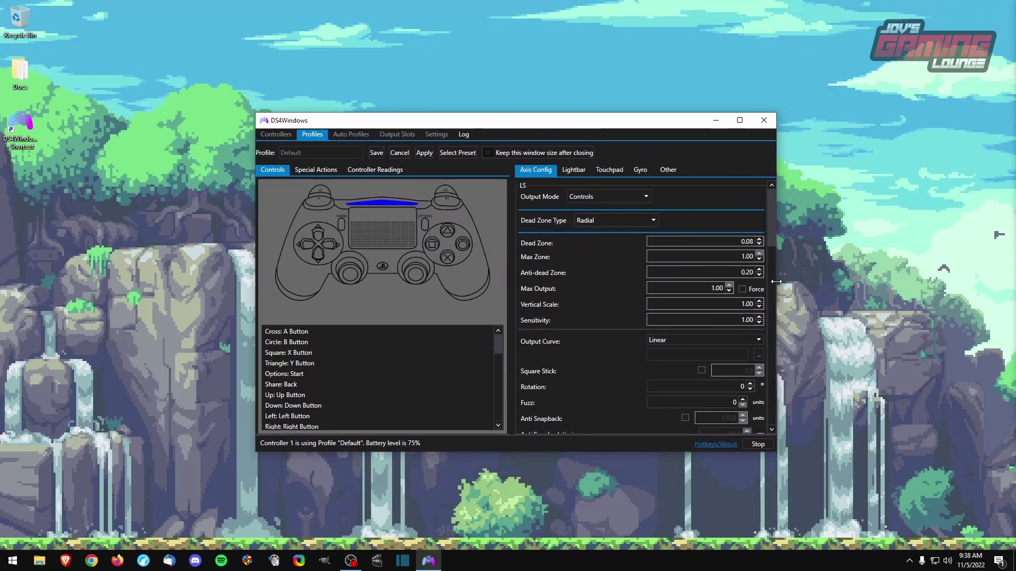
{"action": "left_click_drag", "start_coordinate": [776, 281], "coordinate": [796, 281]}
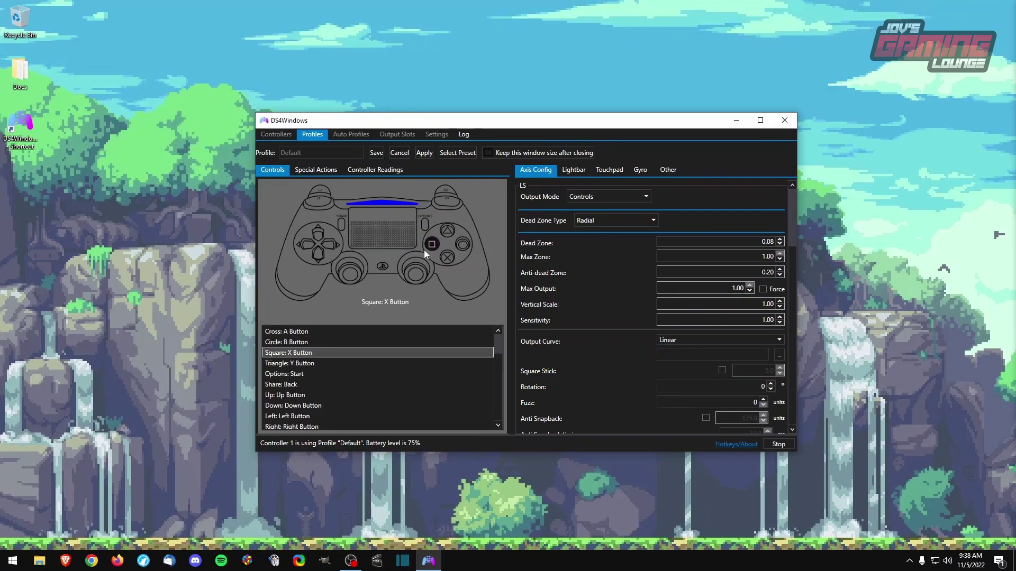
{"action": "left_click", "coordinate": [375, 169]}
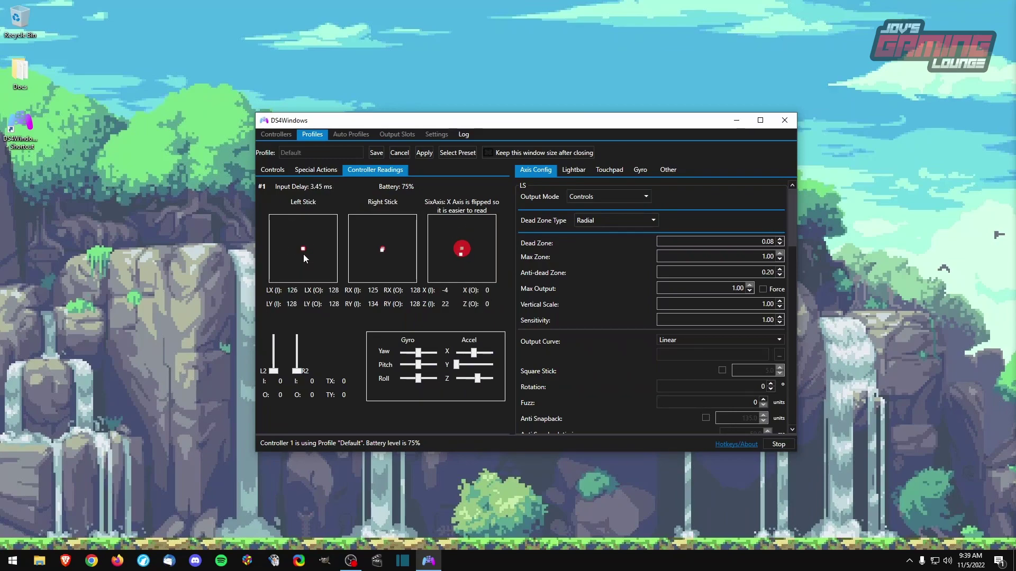
Raise the LS and RS dead zones of the Default profile to 0.18
{"action": "left_click", "coordinate": [780, 238]}
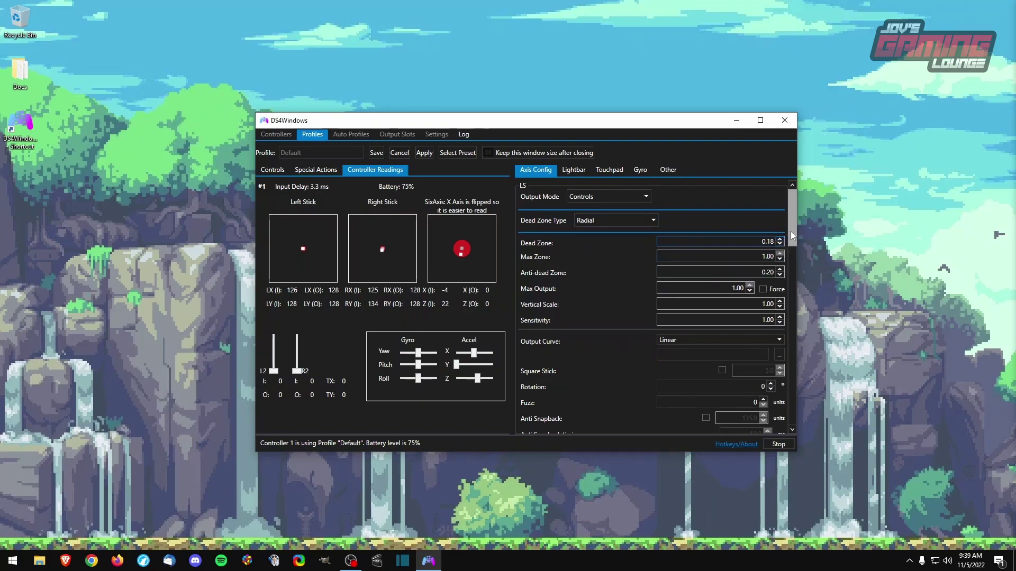
{"action": "left_click_drag", "start_coordinate": [791, 231], "coordinate": [799, 297]}
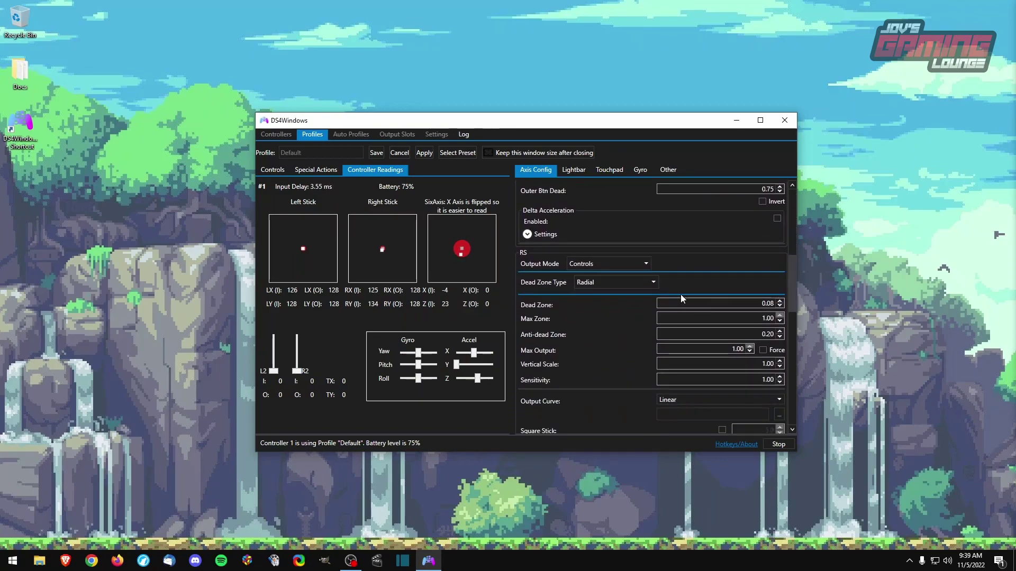
{"action": "left_click", "coordinate": [779, 301]}
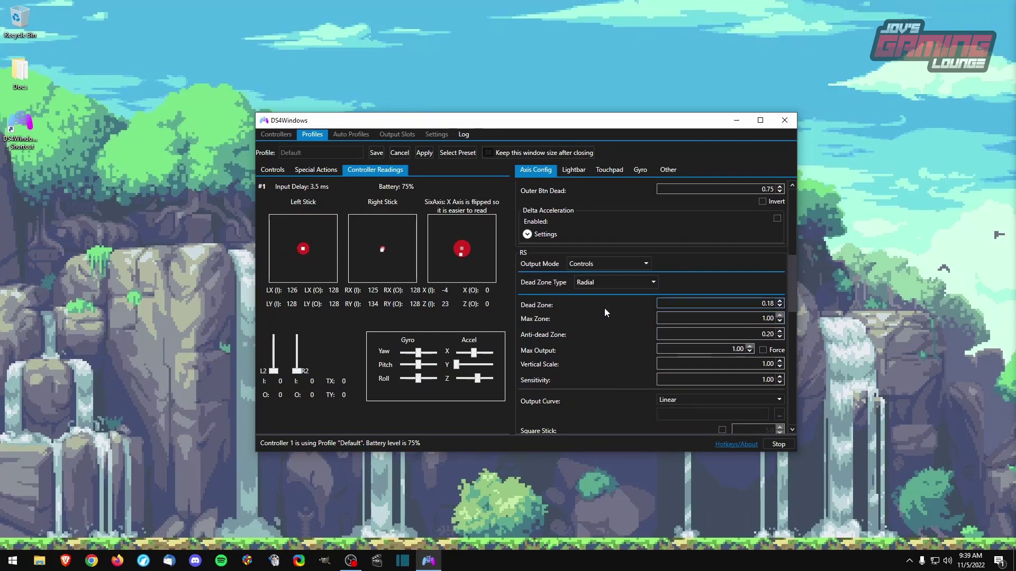
{"action": "left_click_drag", "start_coordinate": [792, 268], "coordinate": [798, 273]}
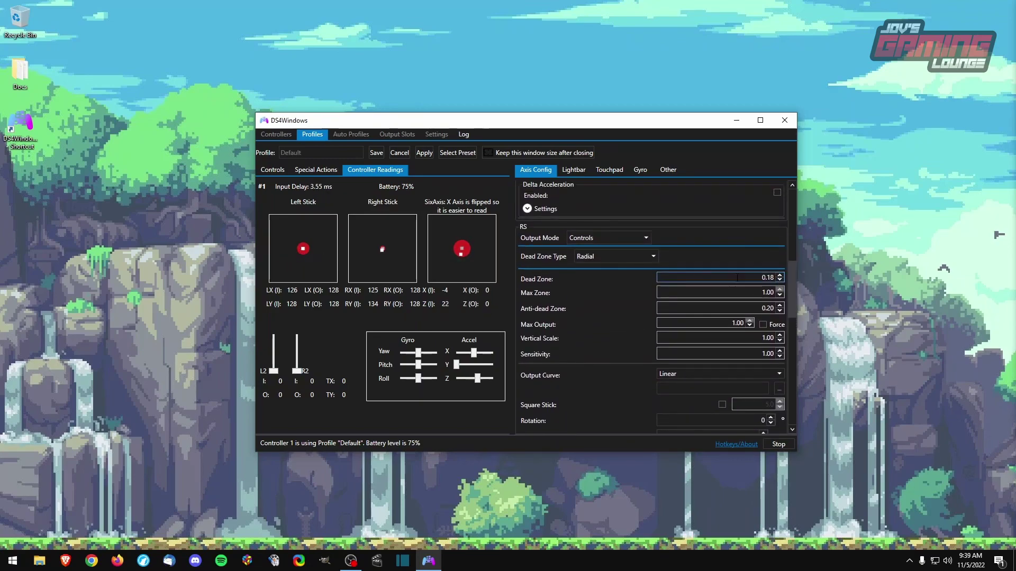
{"action": "scroll", "coordinate": [709, 264], "scroll_direction": "up", "scroll_amount": 5}
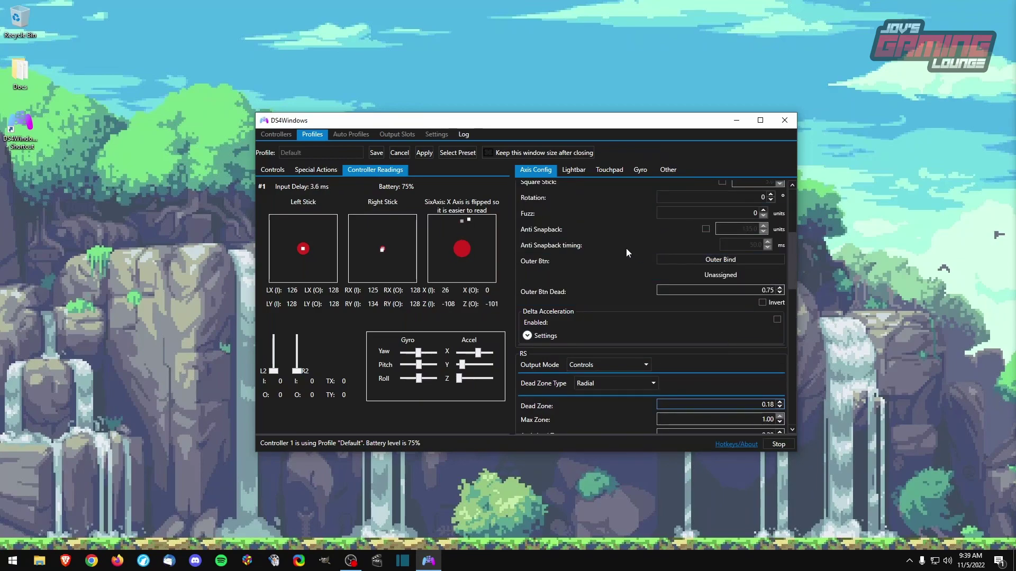
{"action": "scroll", "coordinate": [629, 248], "scroll_direction": "down", "scroll_amount": 9}
{"action": "scroll", "coordinate": [630, 247], "scroll_direction": "up", "scroll_amount": 2}
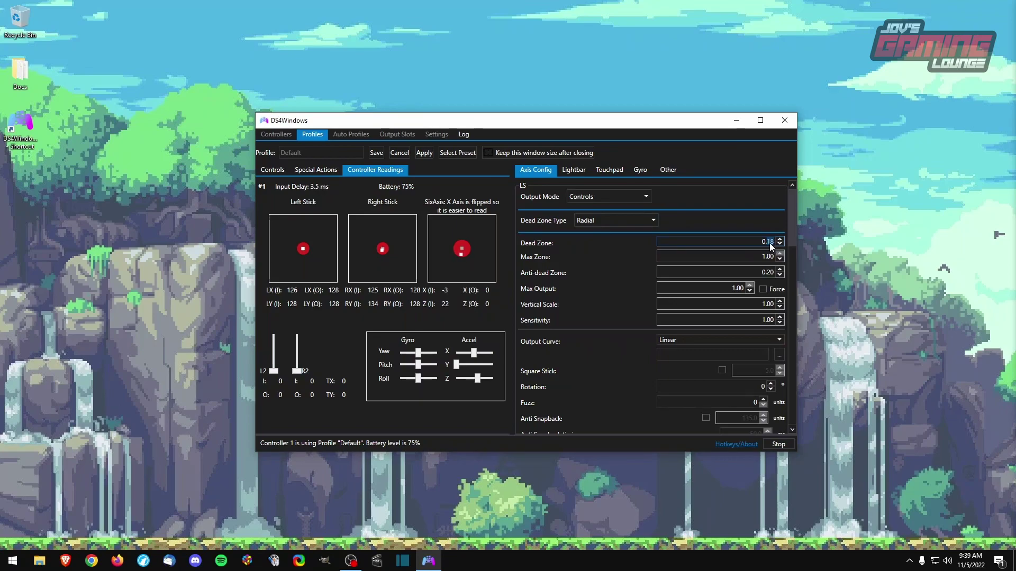
Change both the LS and RS dead zones to 0.15
{"action": "key", "text": "BackSpace"}
{"action": "type", "text": "5"}
{"action": "left_click_drag", "start_coordinate": [791, 216], "coordinate": [794, 282]}
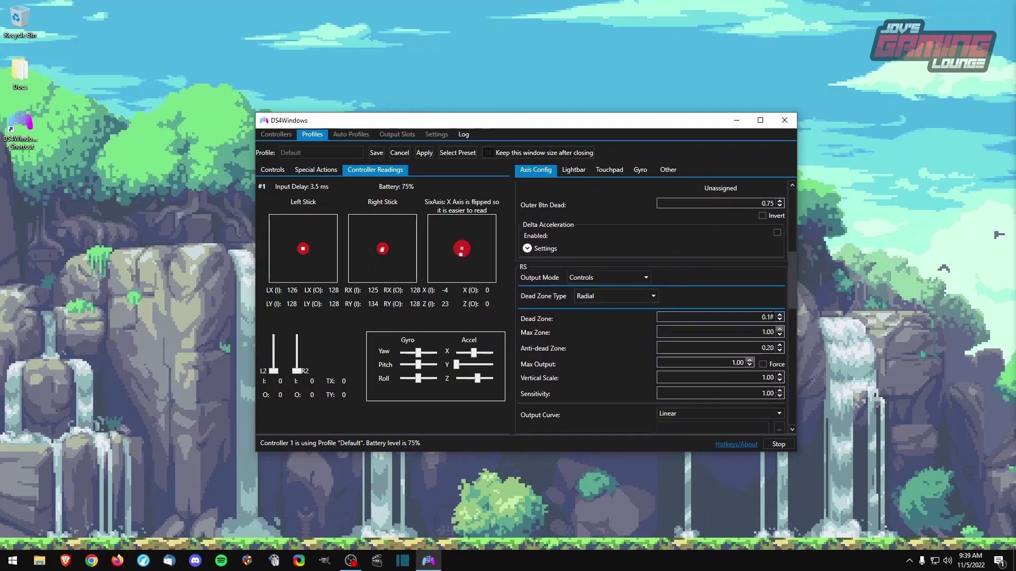
{"action": "double_click", "coordinate": [774, 317]}
{"action": "type", "text": ".15"}
{"action": "key", "text": "Return"}
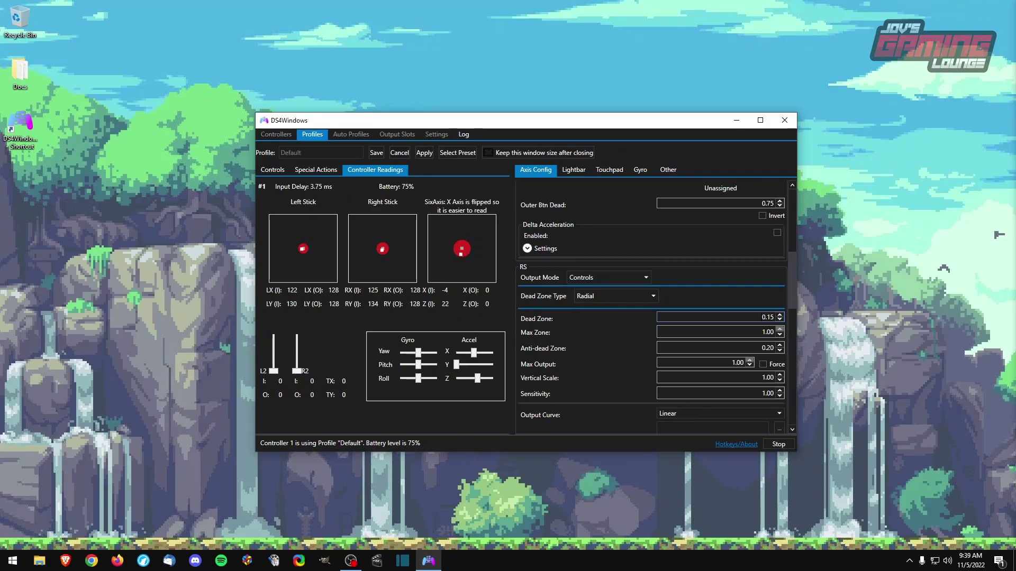
{"action": "left_click_drag", "start_coordinate": [794, 272], "coordinate": [536, 170]}
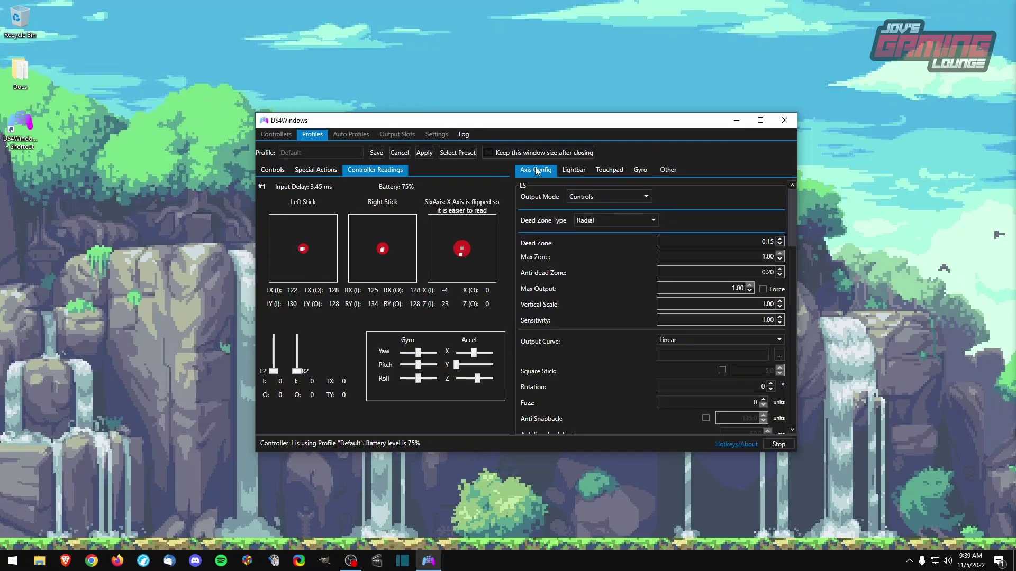
Turn the Default profile's lightbar red with R at maximum, and lower the Flash at threshold
{"action": "left_click", "coordinate": [574, 171]}
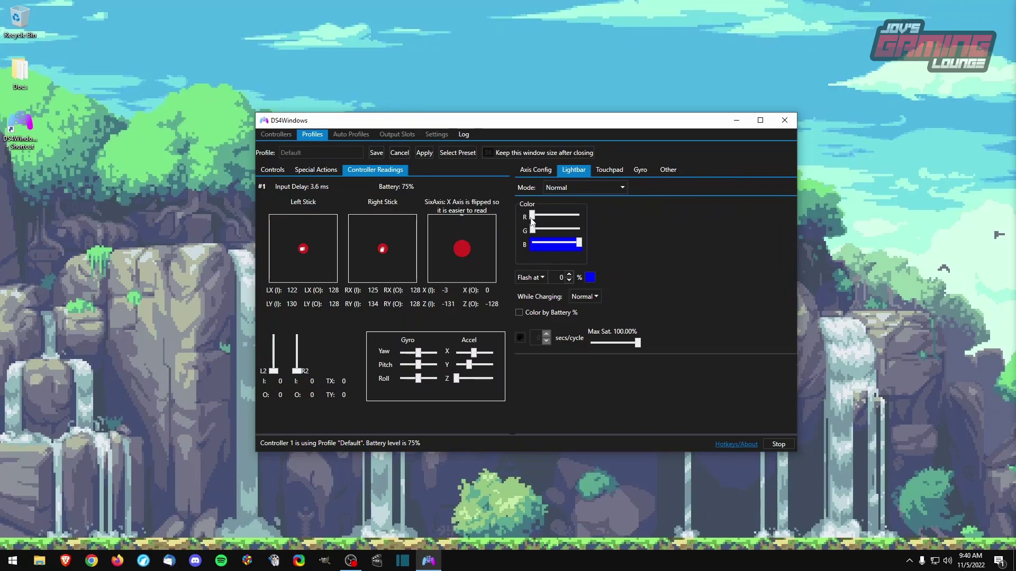
{"action": "left_click_drag", "start_coordinate": [532, 216], "coordinate": [533, 245]}
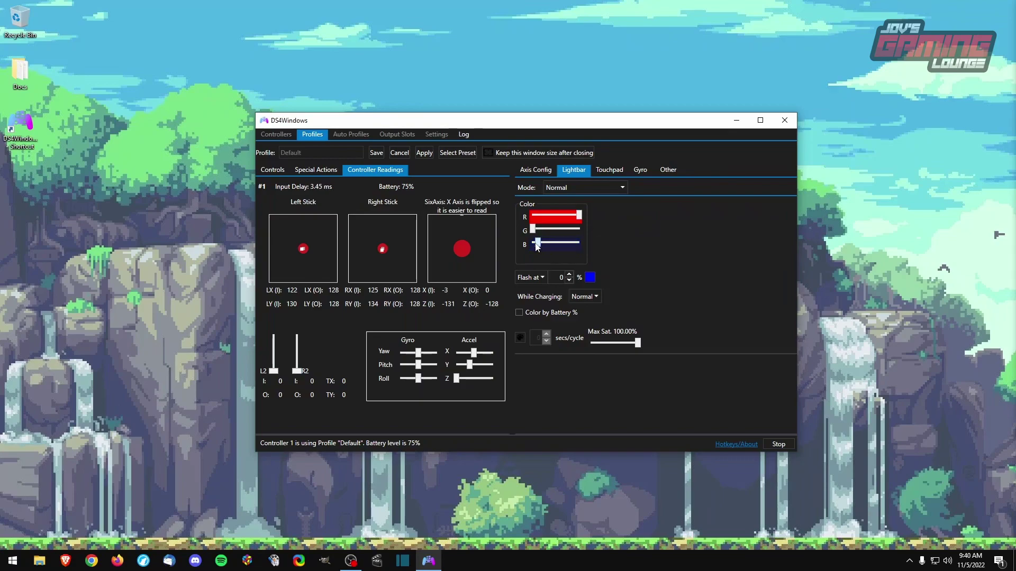
{"action": "left_click", "coordinate": [568, 280]}
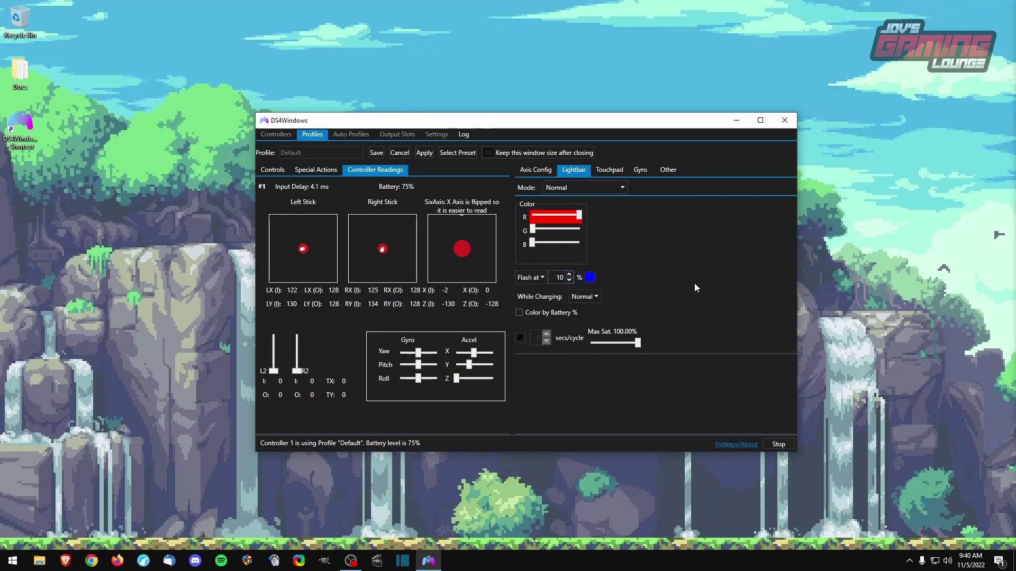
Choose yellow as the battery flash colour and save the Default profile
{"action": "left_click", "coordinate": [590, 278]}
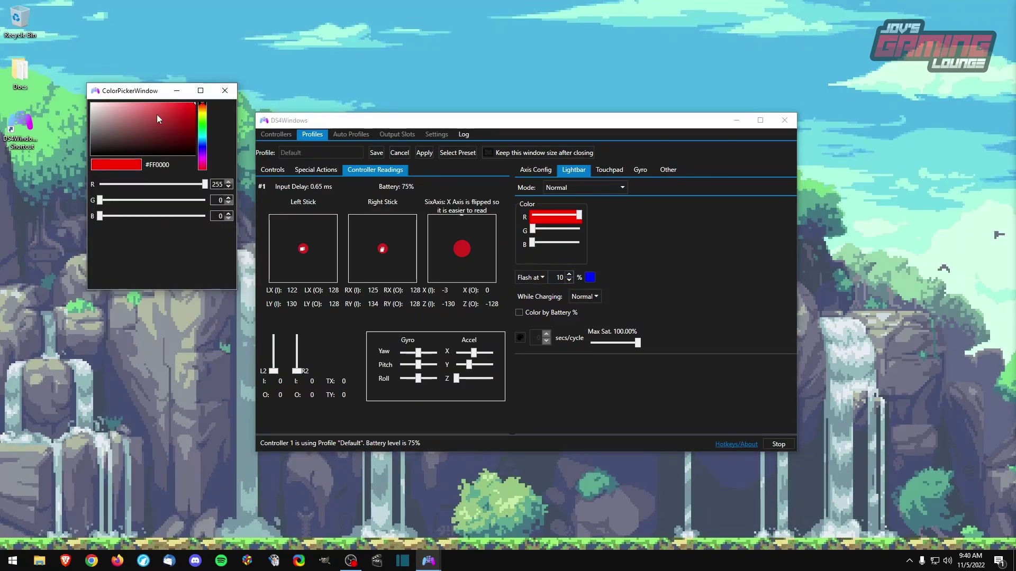
{"action": "left_click", "coordinate": [205, 116]}
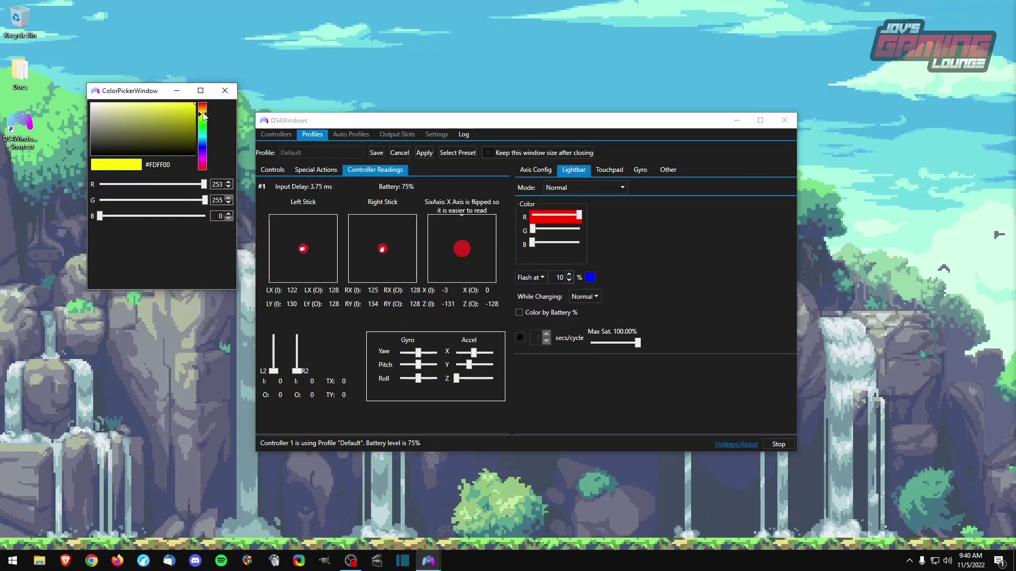
{"action": "left_click", "coordinate": [196, 105]}
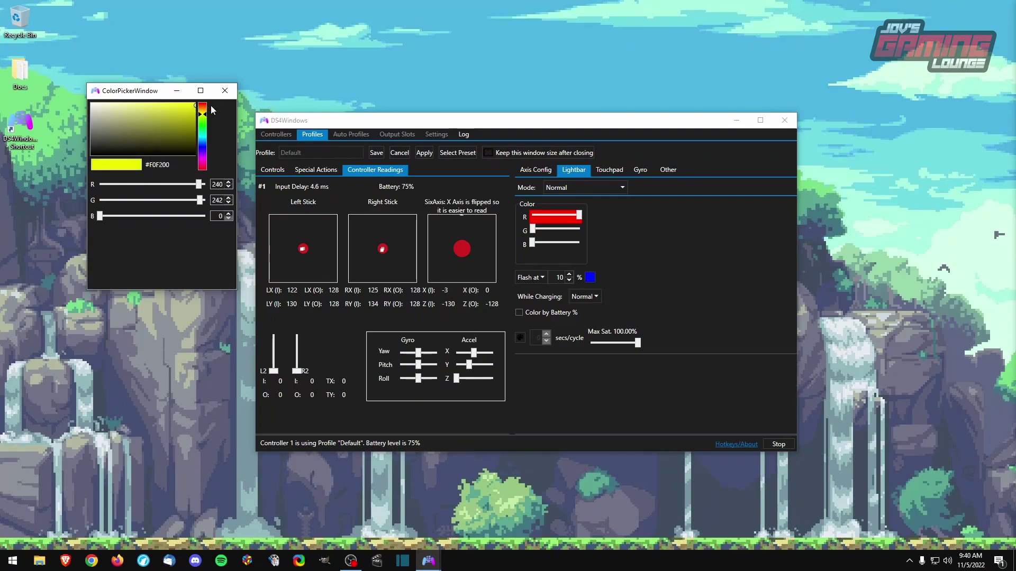
{"action": "left_click", "coordinate": [377, 153]}
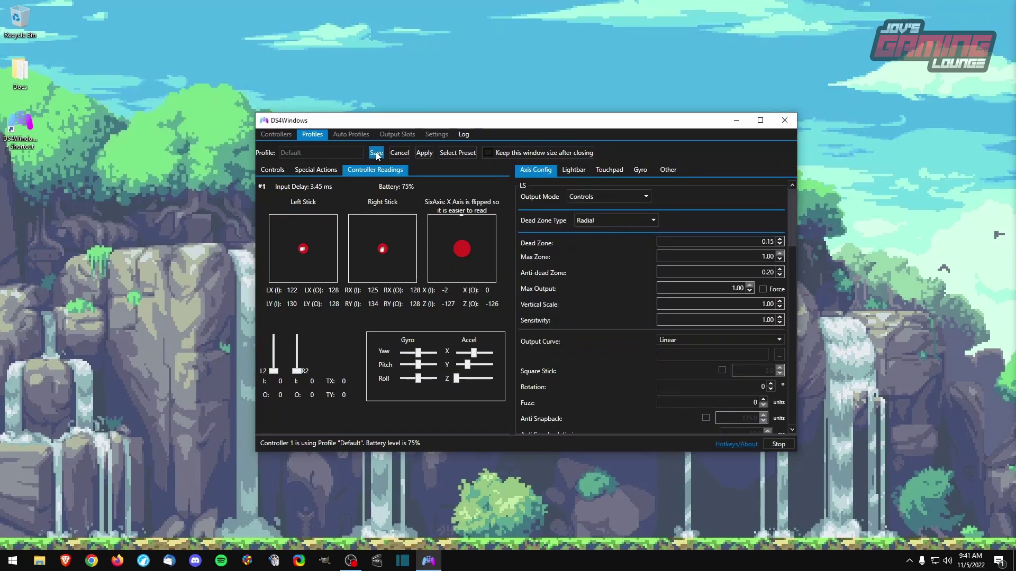
{"action": "left_click", "coordinate": [376, 153]}
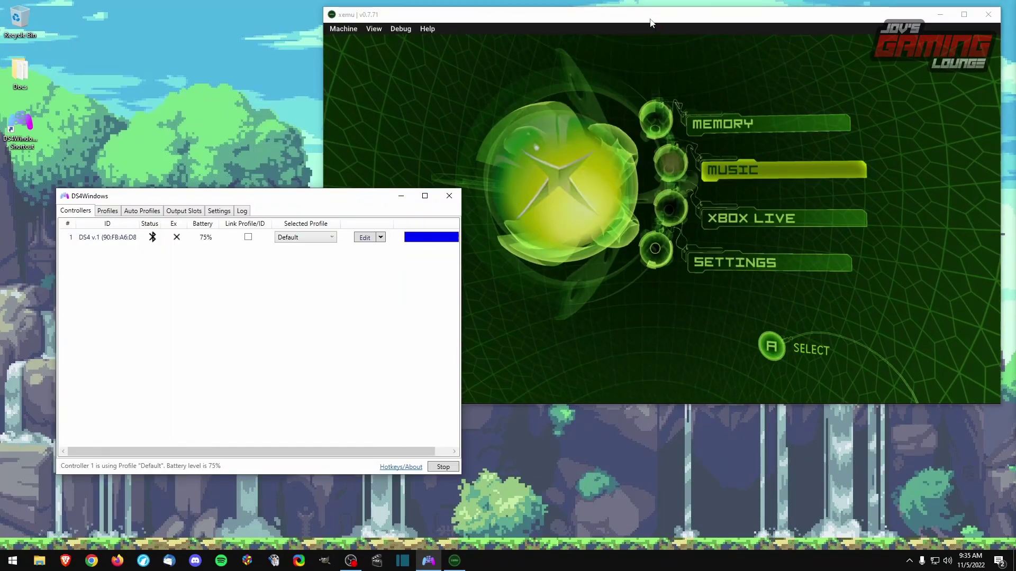
Open xemu's Machine > Input settings and confirm port 1 uses the Xbox 360 Controller
{"action": "left_click", "coordinate": [756, 14]}
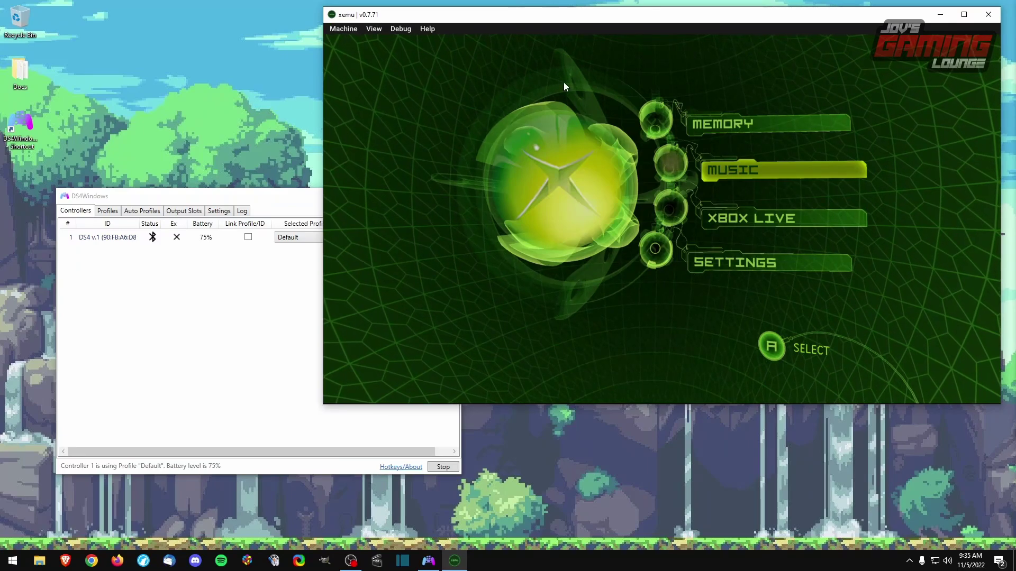
{"action": "left_click", "coordinate": [344, 30]}
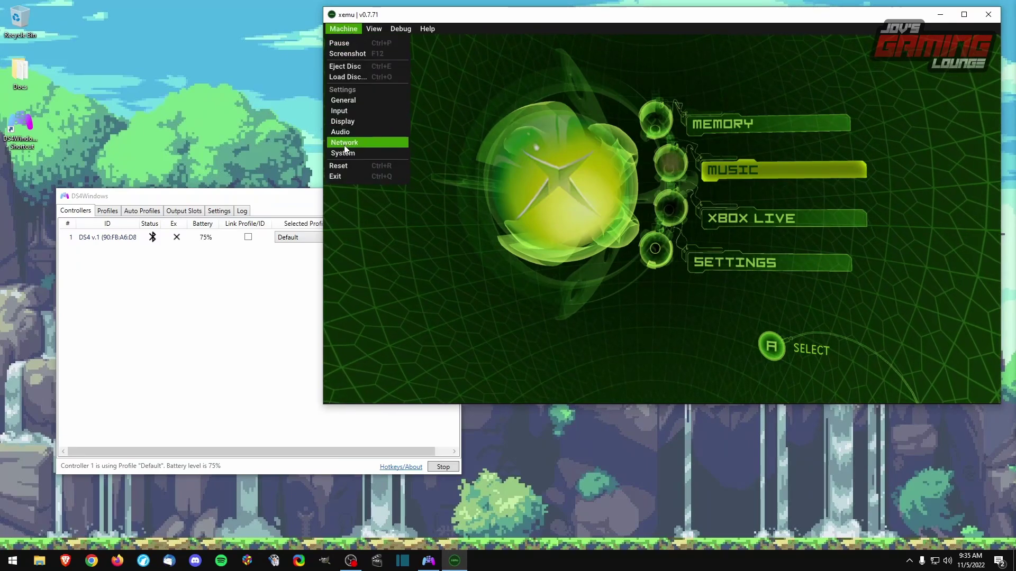
{"action": "left_click", "coordinate": [350, 109]}
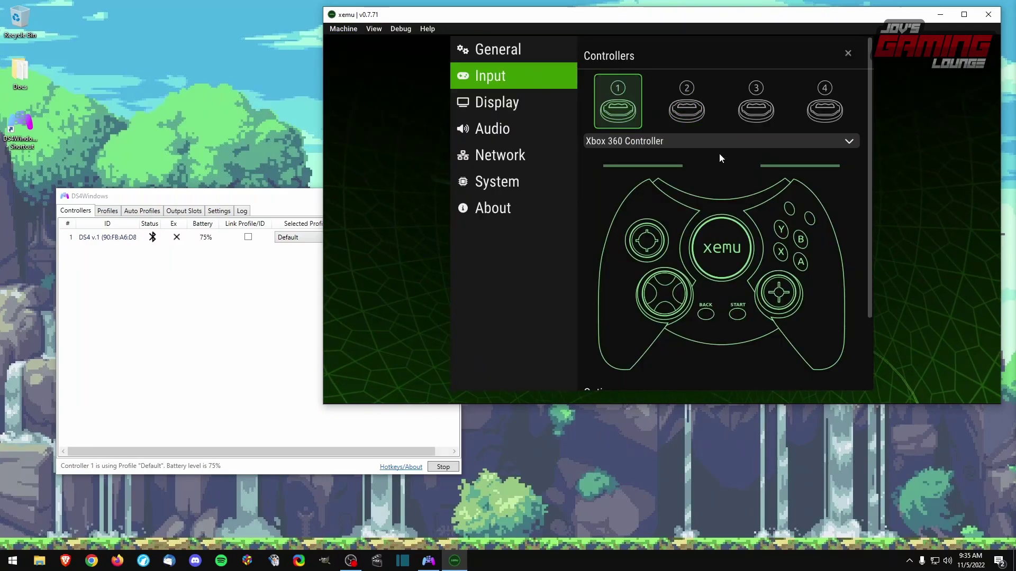
{"action": "scroll", "coordinate": [690, 164], "scroll_direction": "down", "scroll_amount": 1}
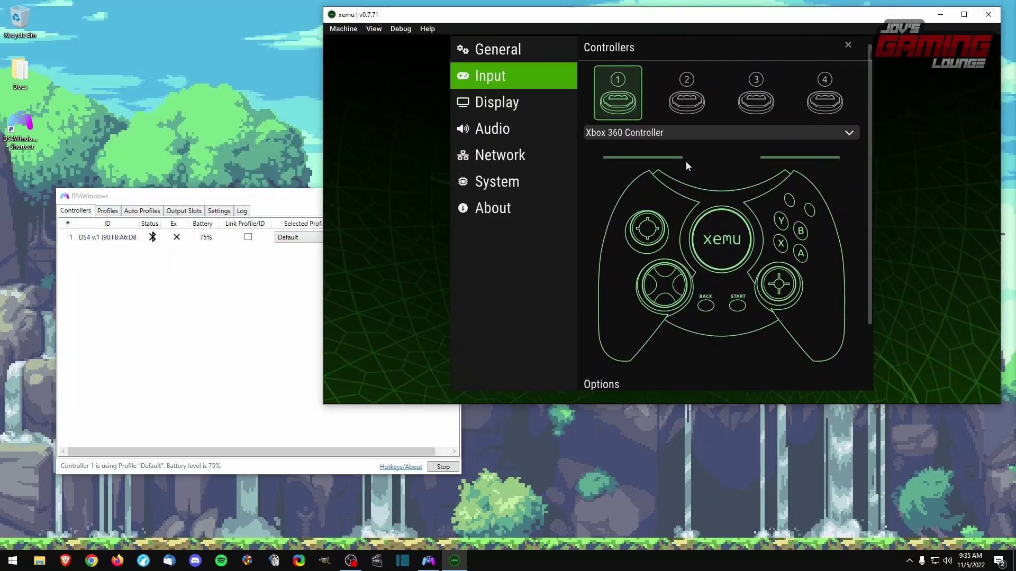
{"action": "scroll", "coordinate": [687, 162], "scroll_direction": "up", "scroll_amount": 1}
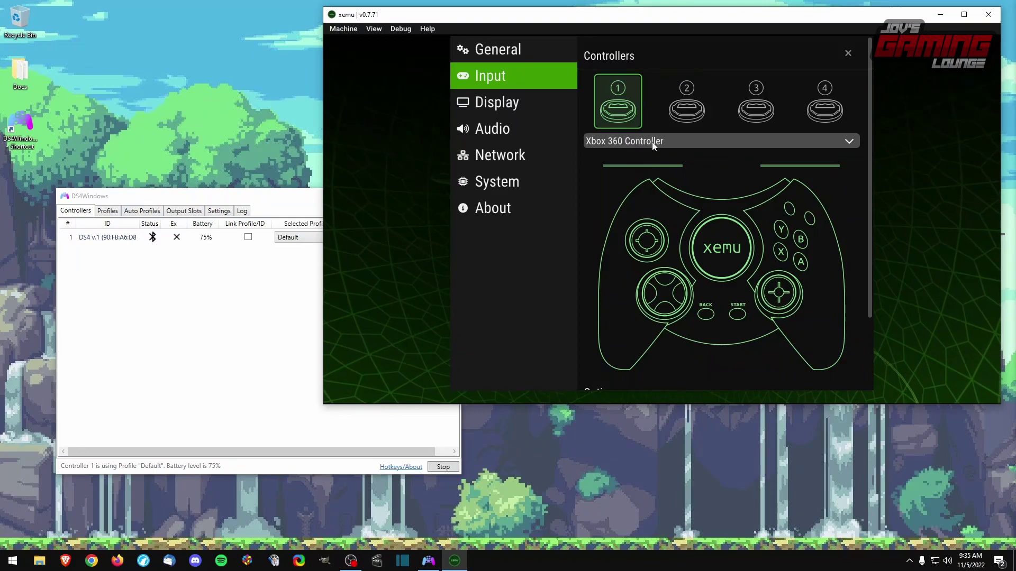
{"action": "left_click", "coordinate": [85, 239]}
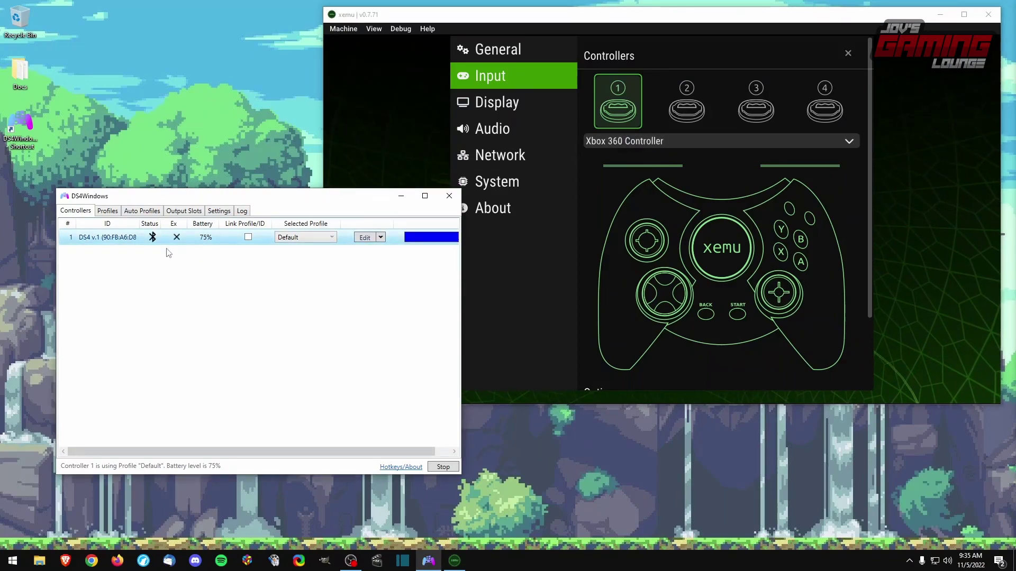
{"action": "left_click", "coordinate": [739, 193]}
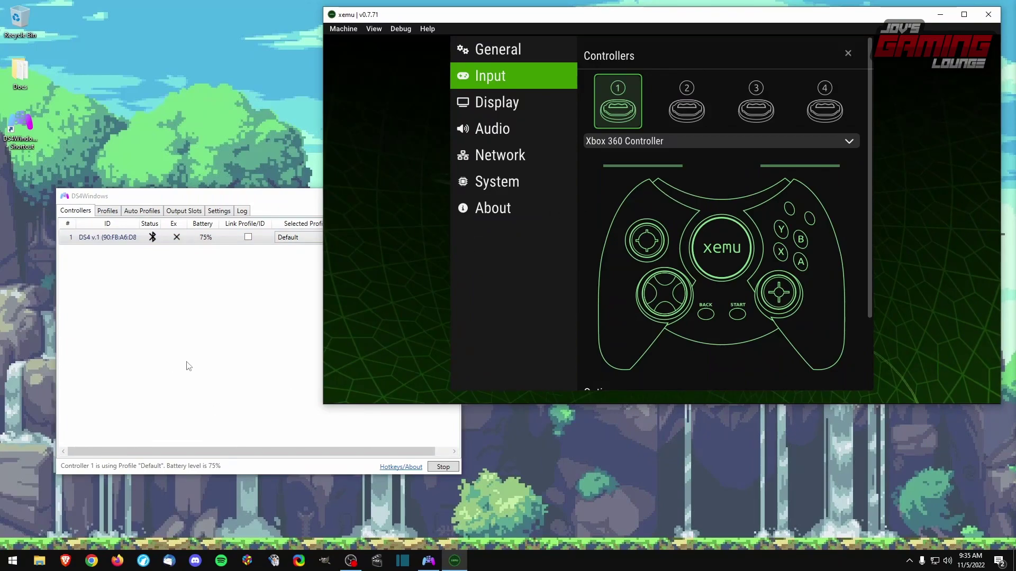